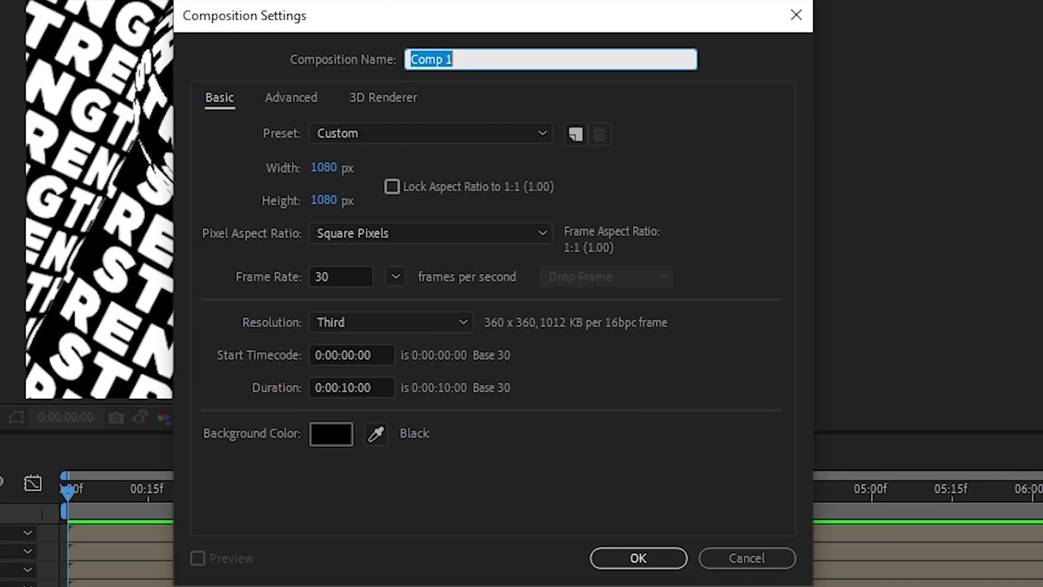
# - Enter width 1080 and height 1350 for Comp 1 and apply the new size
pyautogui.click(326, 168)
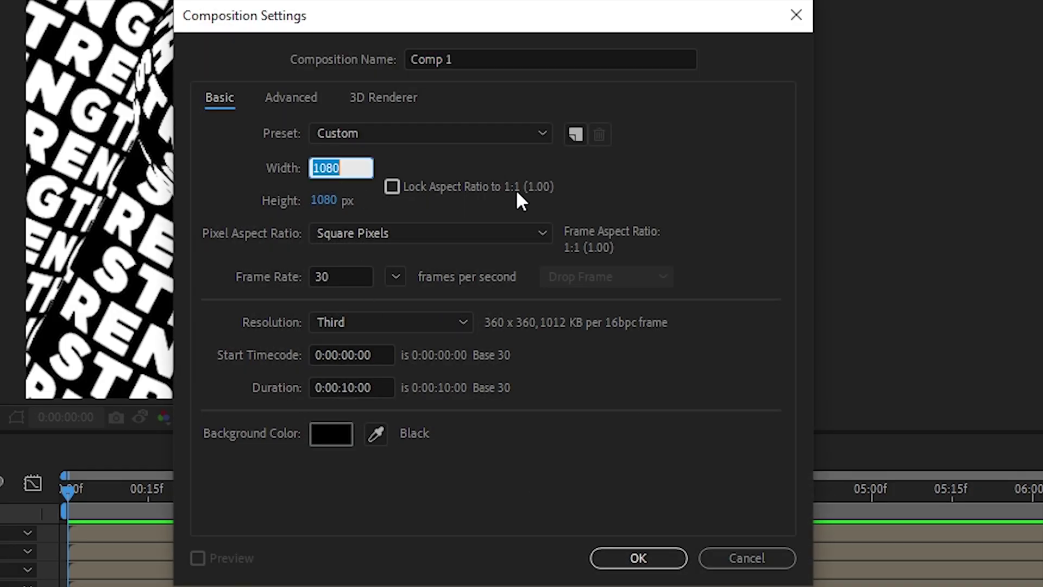
pyautogui.write('1080')
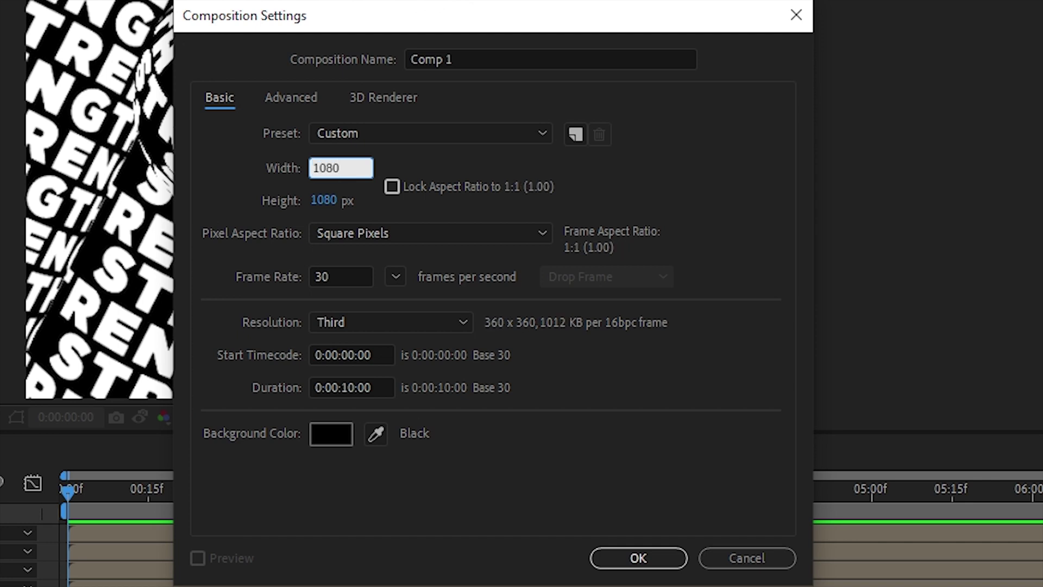
pyautogui.press('Tab')
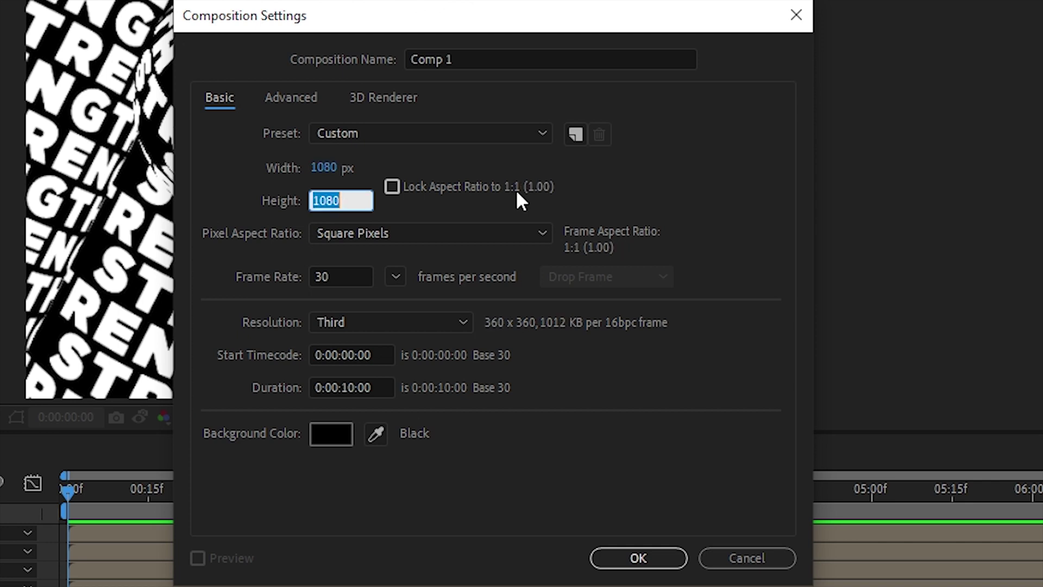
pyautogui.write('1350')
pyautogui.press('Tab')
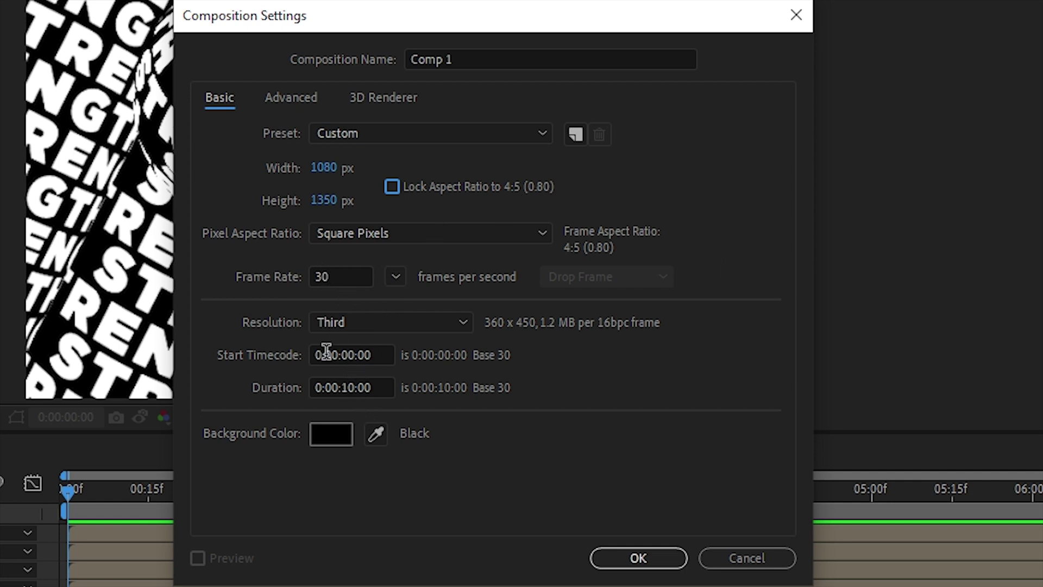
pyautogui.click(671, 561)
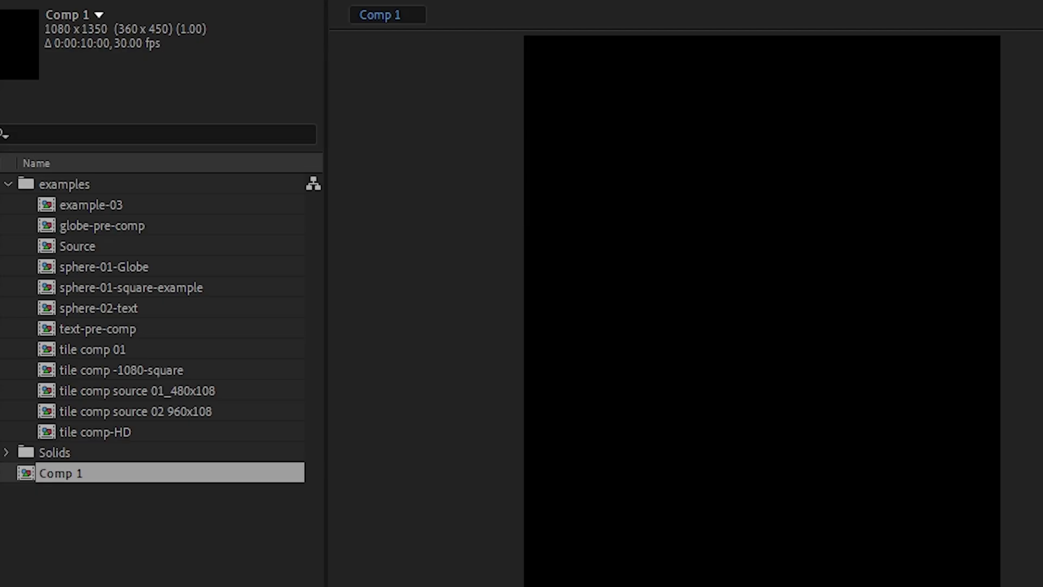
# - Add a new 1920 × 1080 solid layer to Comp 1
pyautogui.hotkey('ctrl', 'y')
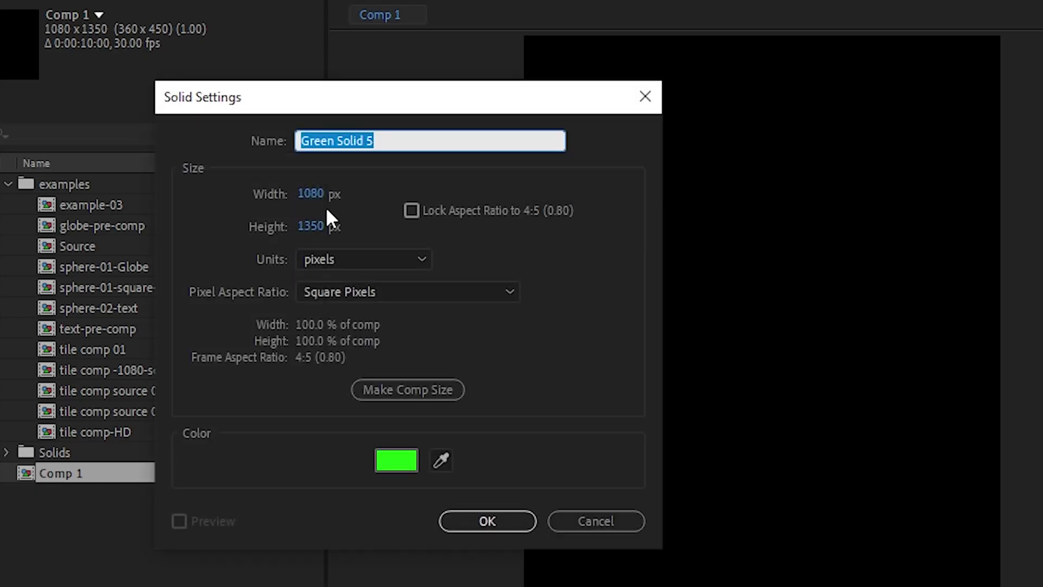
pyautogui.click(310, 194)
pyautogui.write('1')
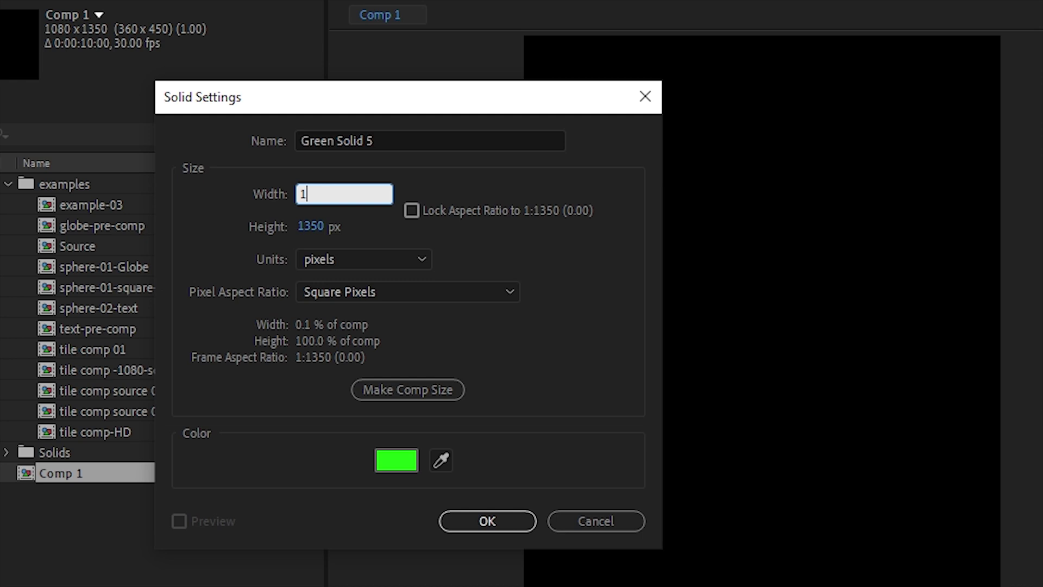
pyautogui.write('920')
pyautogui.press('Tab')
pyautogui.write('1')
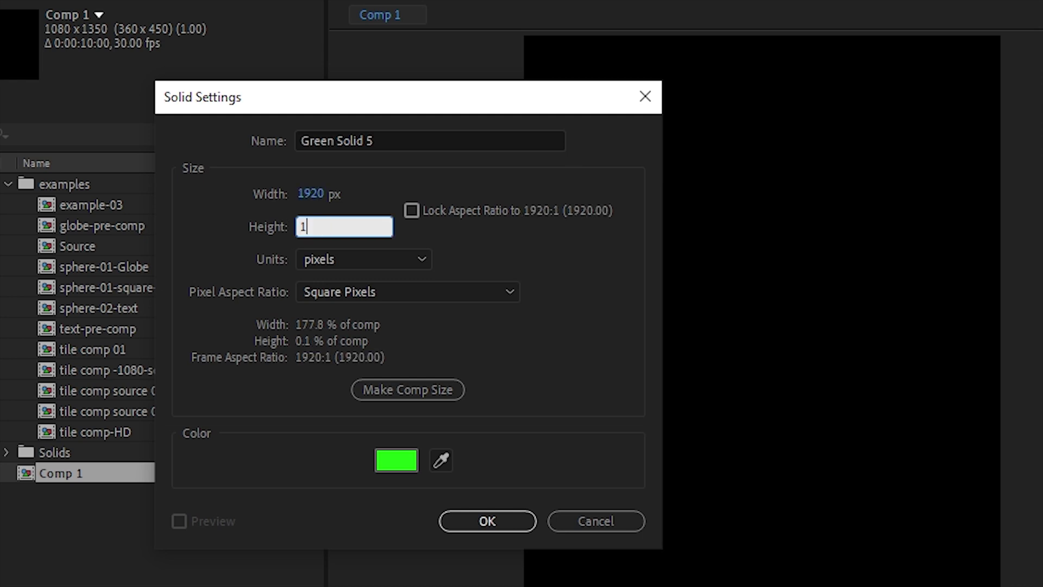
pyautogui.write('8')
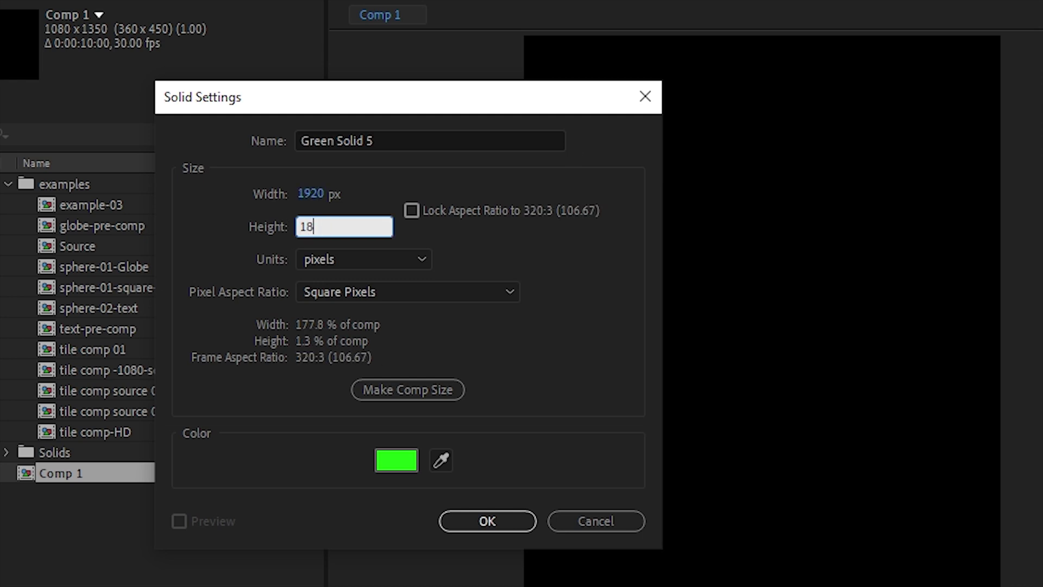
pyautogui.press('BackSpace')
pyautogui.write('080')
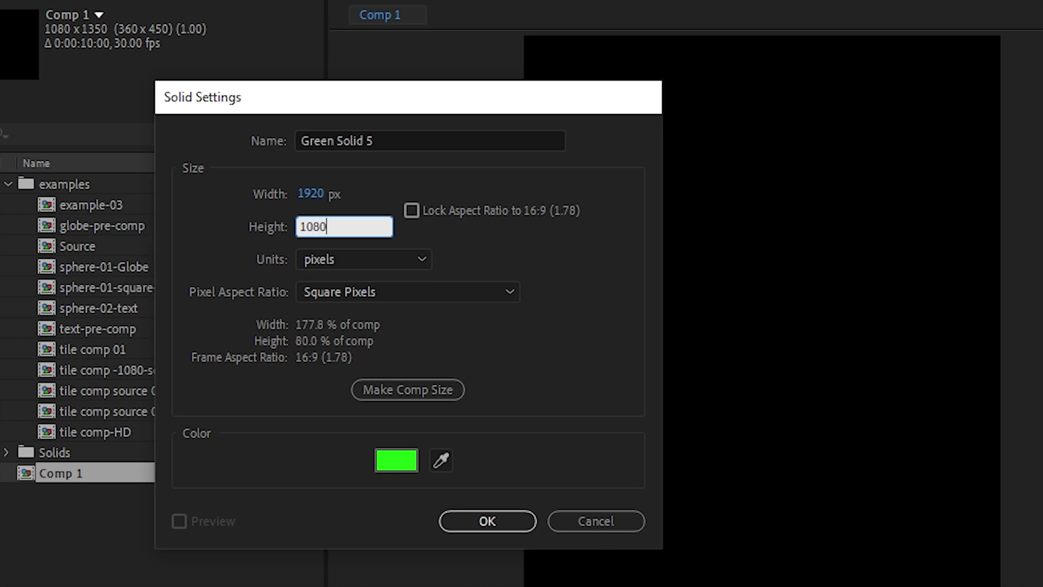
pyautogui.press('Return')
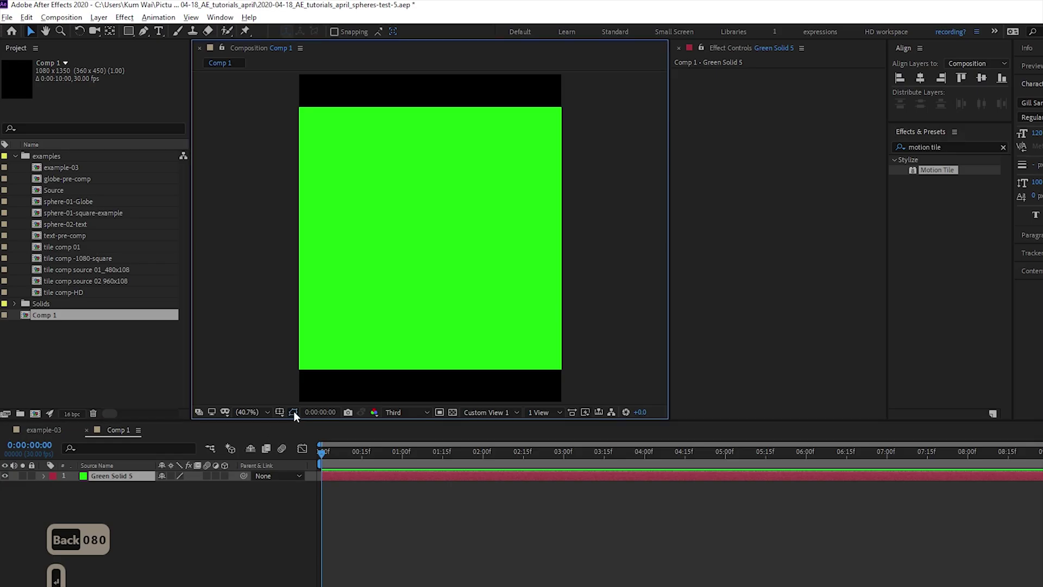
# - Pre-compose the Green Solid 5 layer into its own new comp, precomp
pyautogui.click(836, 426)
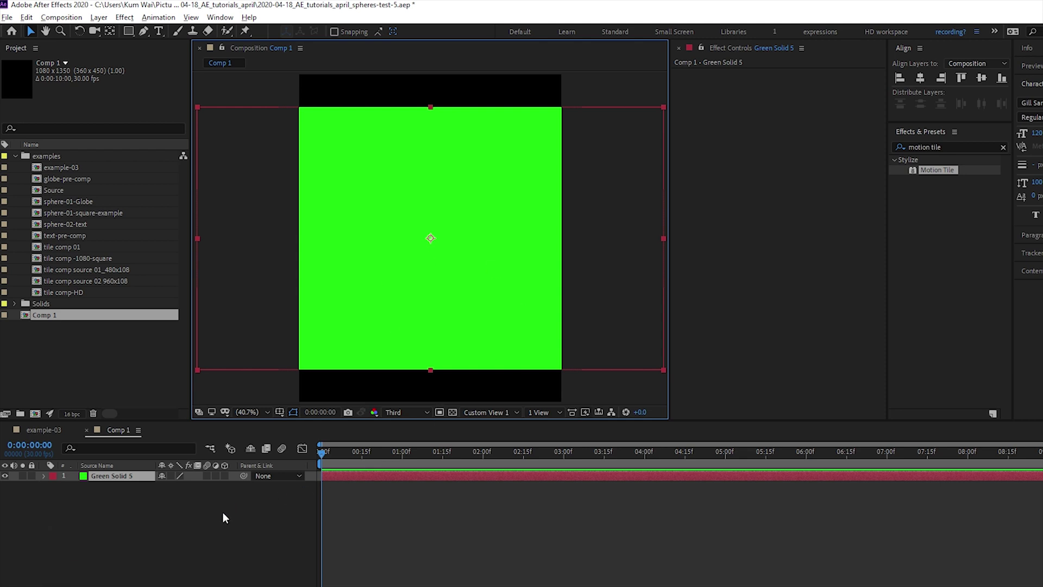
pyautogui.hotkey('ctrl', 'shift', 'c')
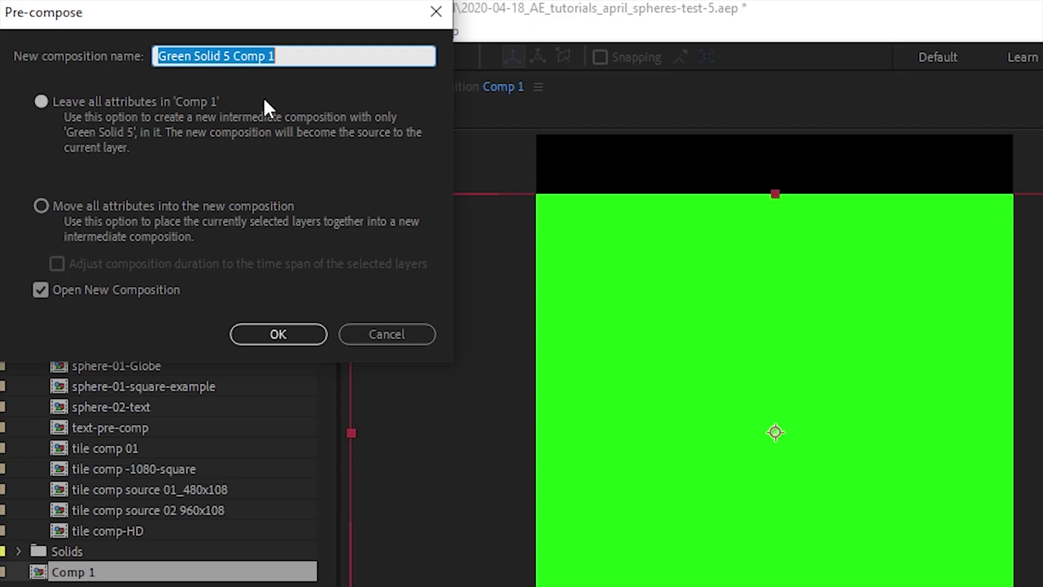
pyautogui.write('premo')
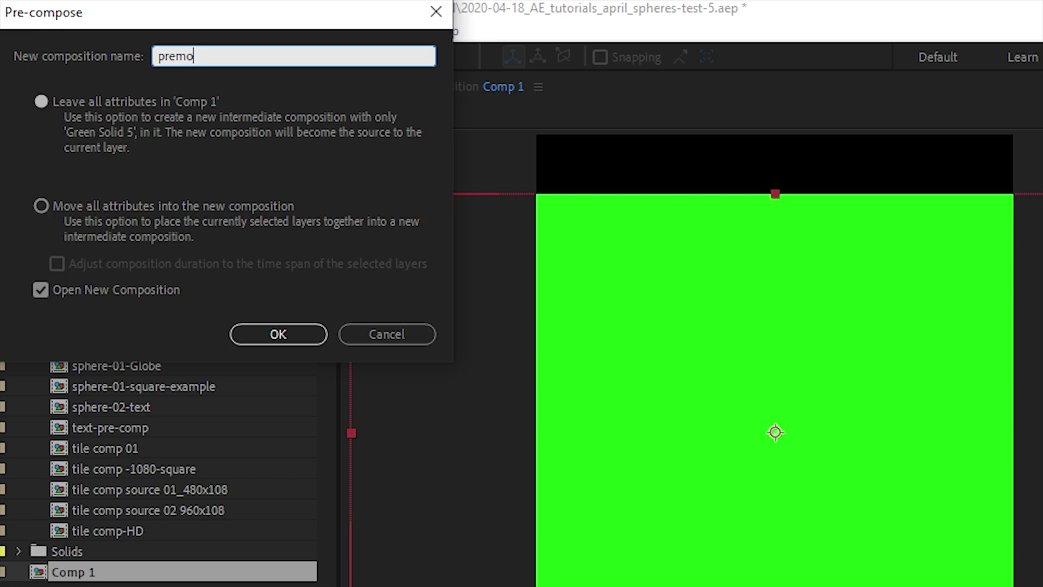
pyautogui.write('p')
pyautogui.press('Return')
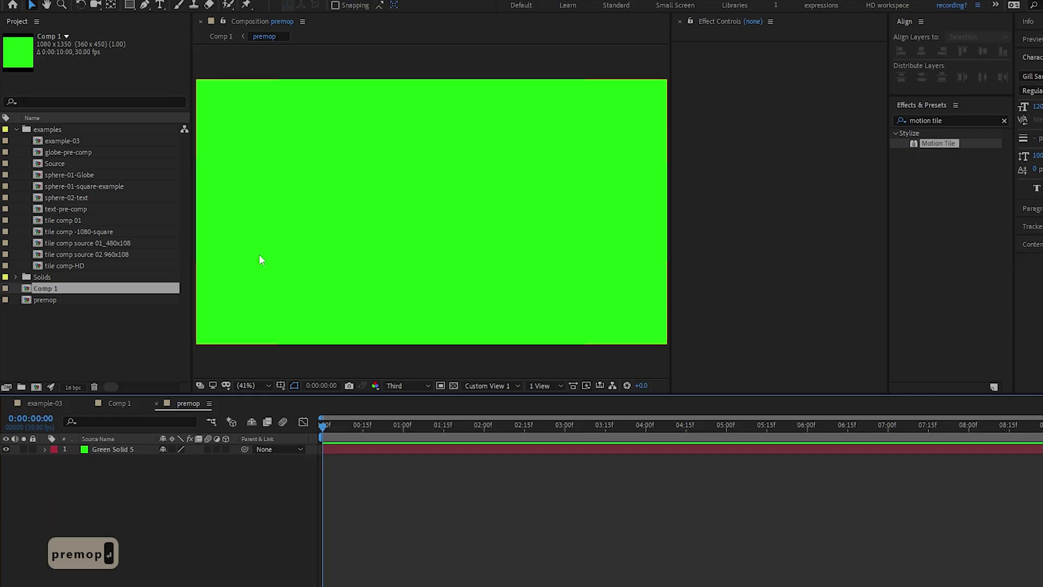
# - Rename Comp 1 to 'main comp' in the Project panel
pyautogui.click(119, 403)
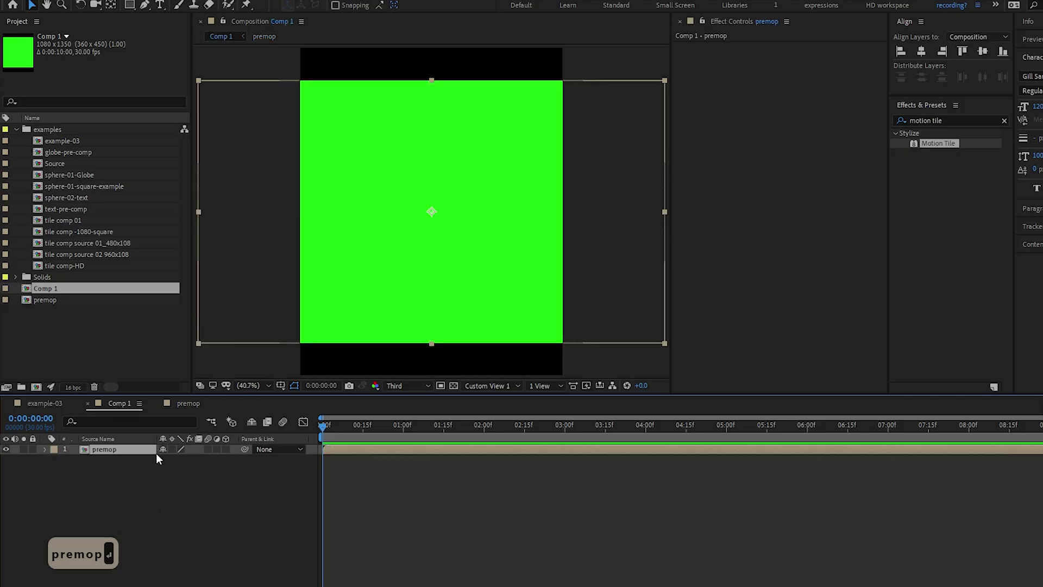
pyautogui.click(73, 289)
pyautogui.press('Return')
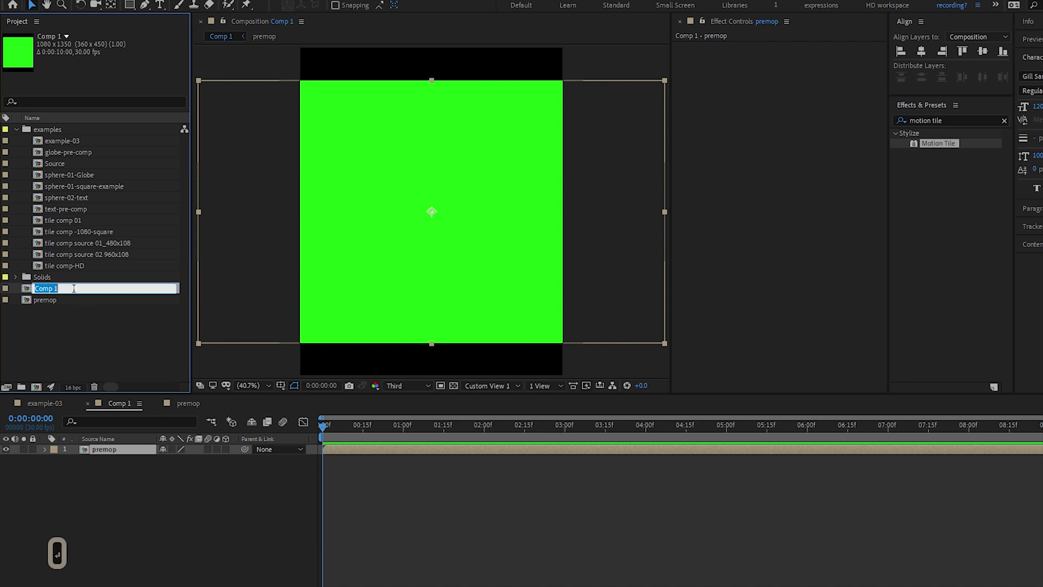
pyautogui.write('main comp')
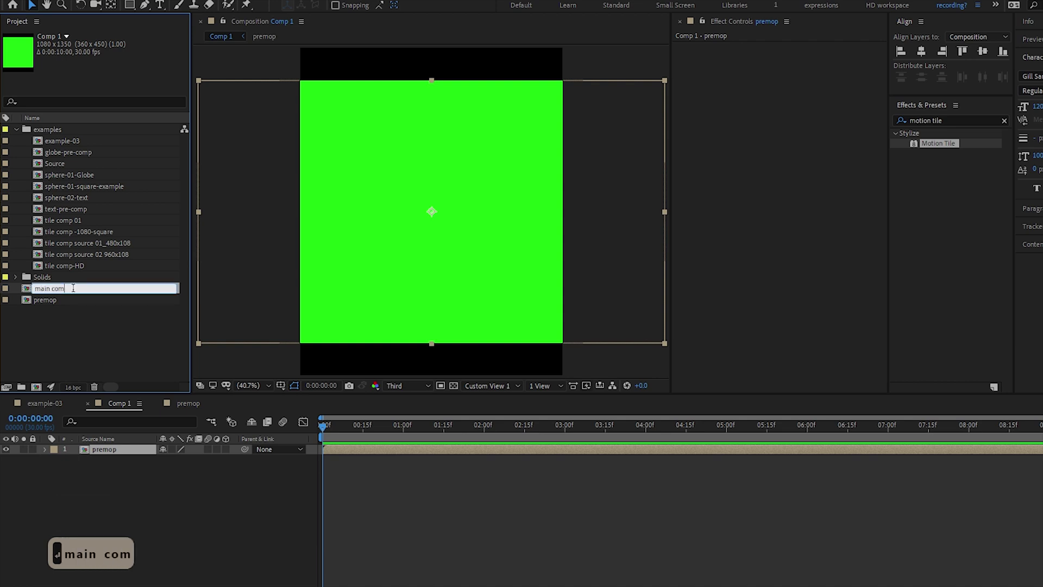
pyautogui.press('Return')
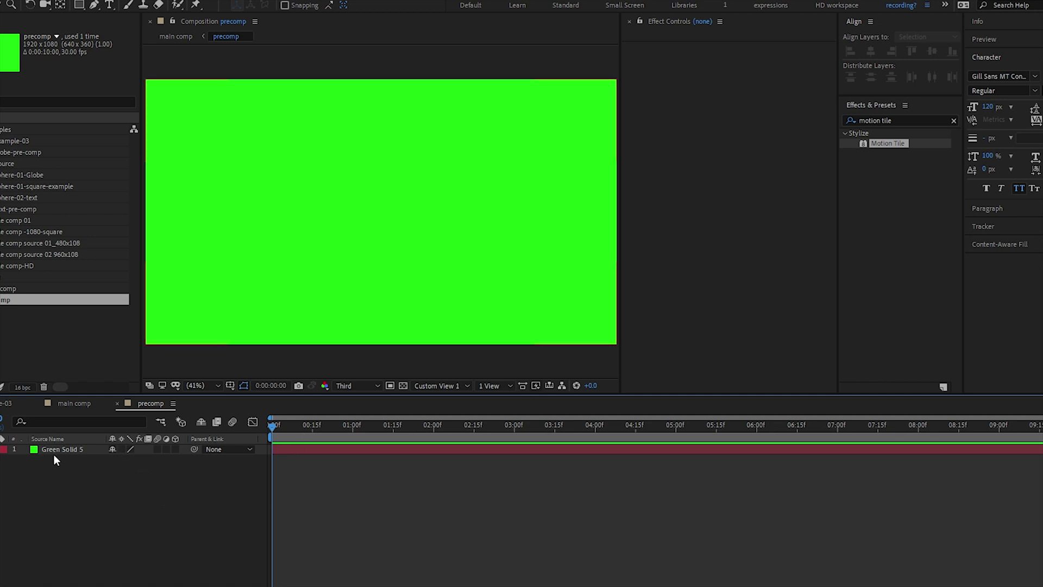
# - Apply the Grid effect to Green Solid 5 and give it a thicker Border value
pyautogui.click(54, 452)
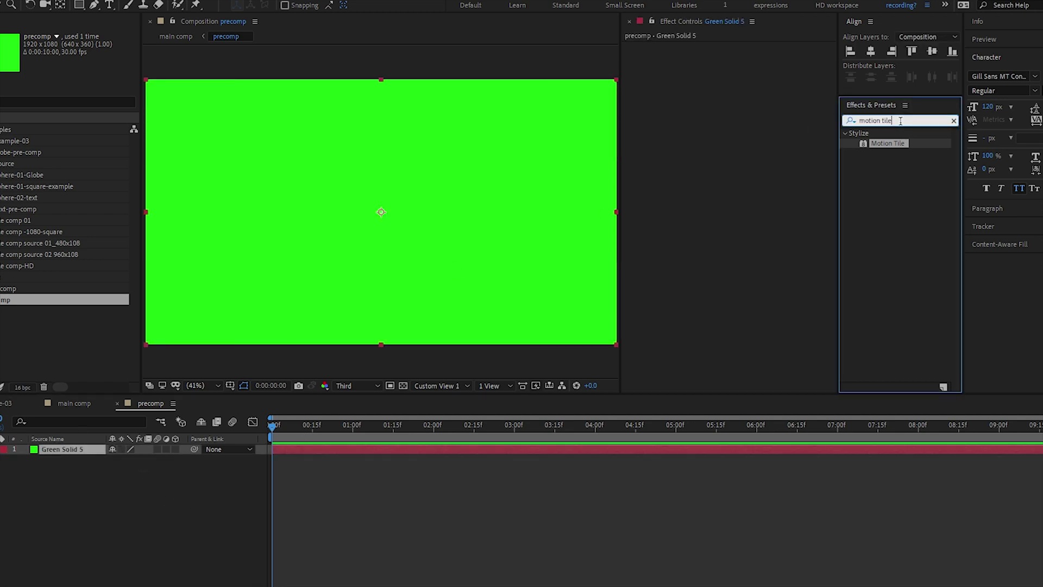
pyautogui.hotkey('ctrl', '5')
pyautogui.write('grid')
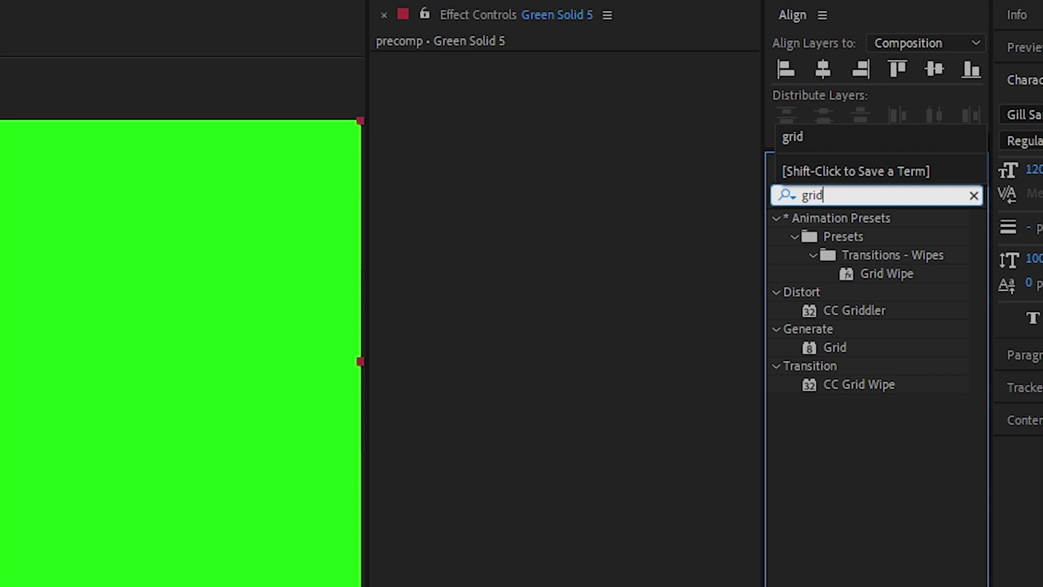
pyautogui.doubleClick(839, 348)
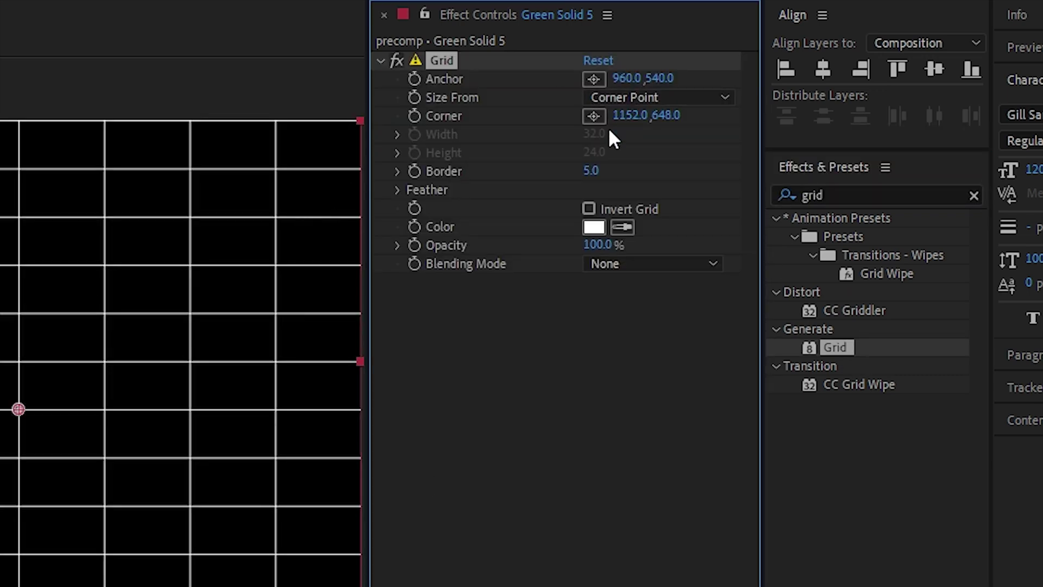
pyautogui.click(591, 171)
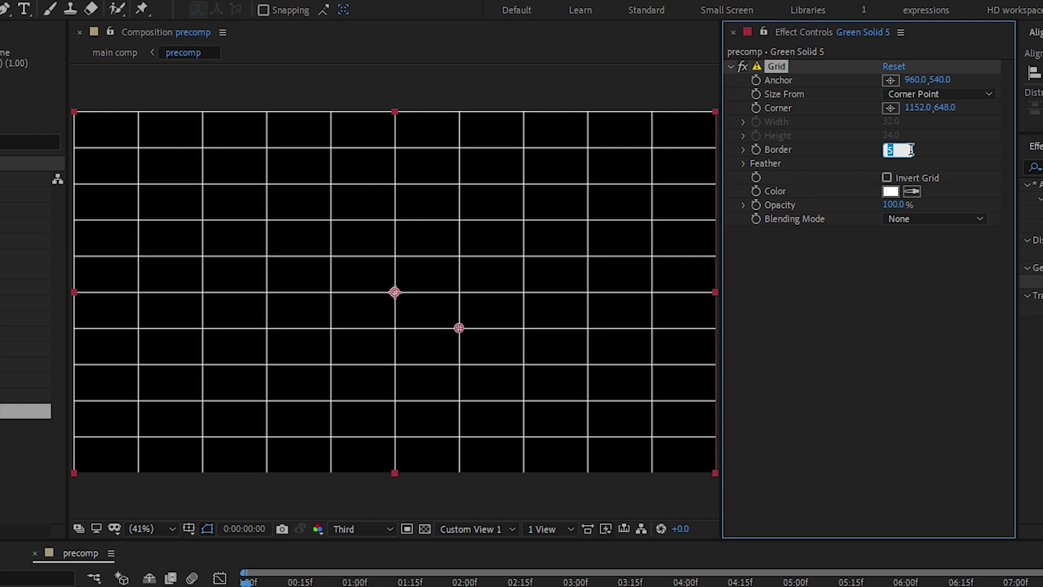
pyautogui.write('25')
pyautogui.press('Return')
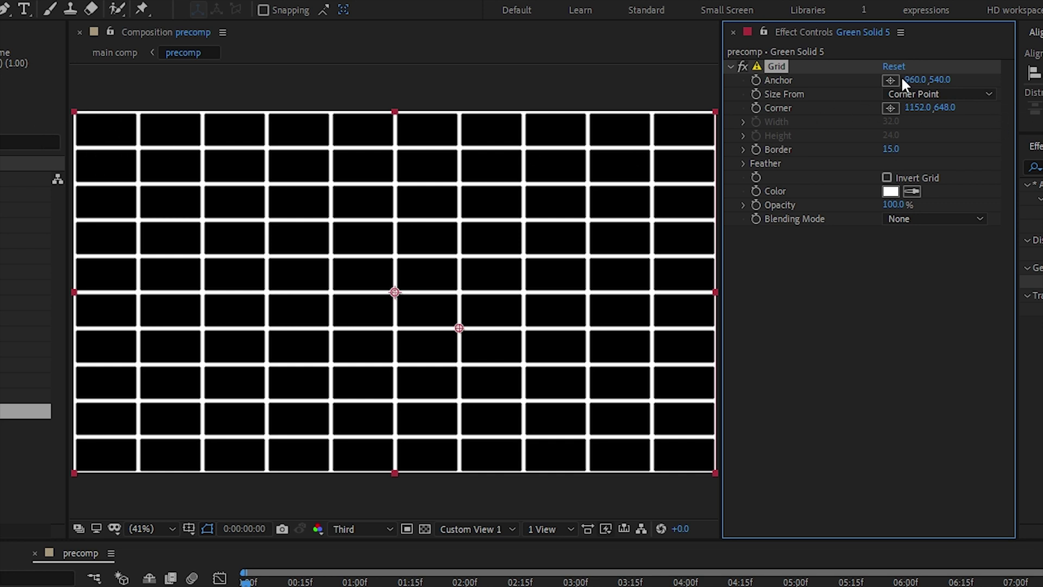
pyautogui.click(818, 343)
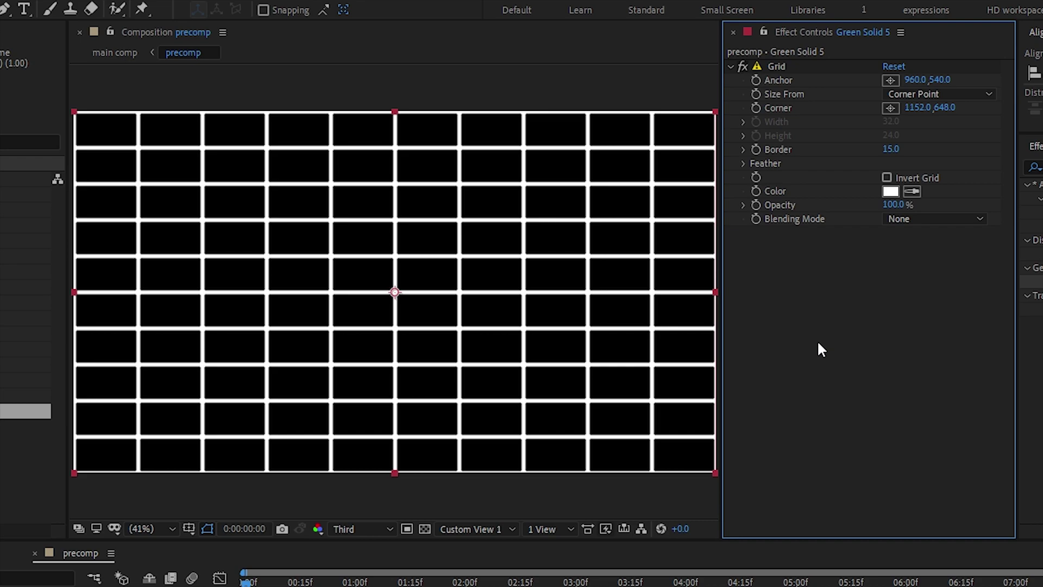
# - Switch to main comp and apply CC Sphere to the grid layer
pyautogui.press('Tab')
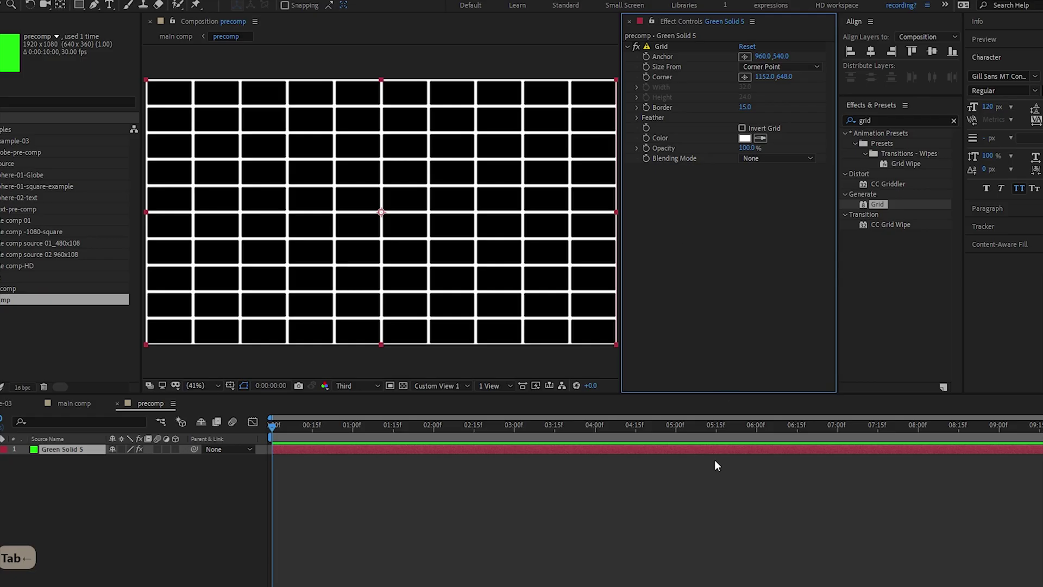
pyautogui.press('Tab')
pyautogui.click(728, 524)
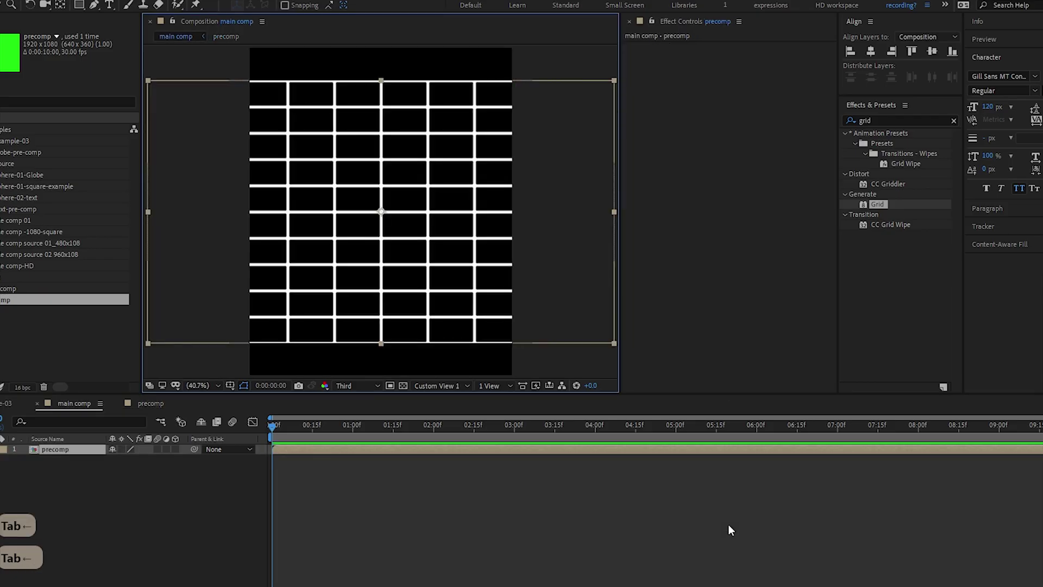
pyautogui.doubleClick(866, 120)
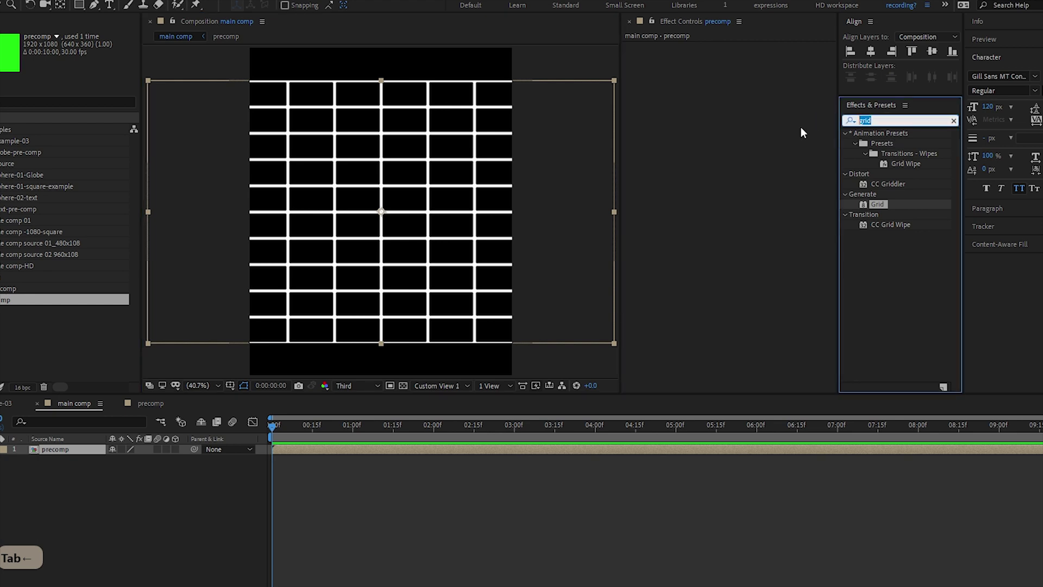
pyautogui.press('BackSpace')
pyautogui.write('s')
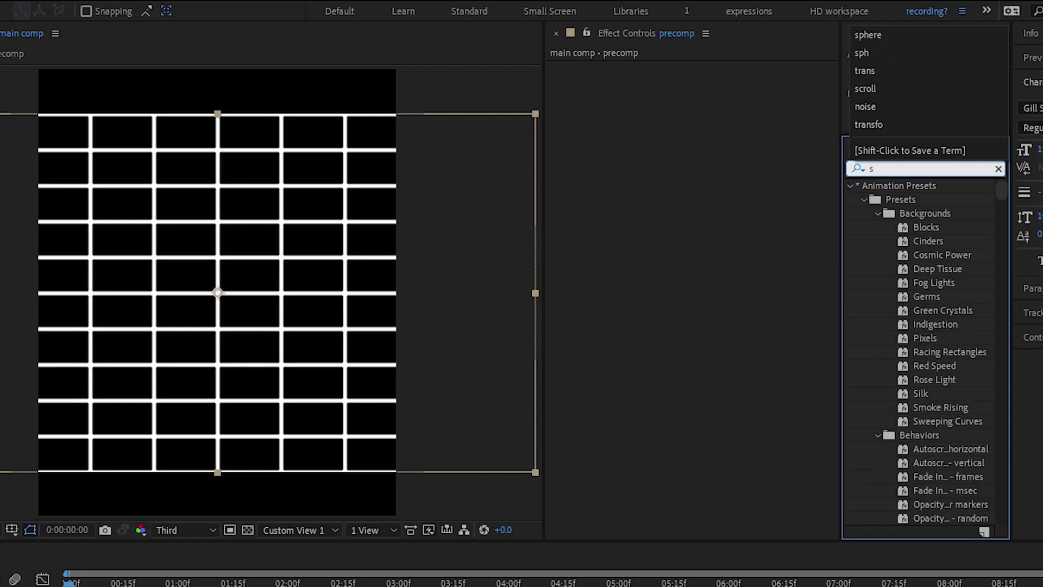
pyautogui.write('phere')
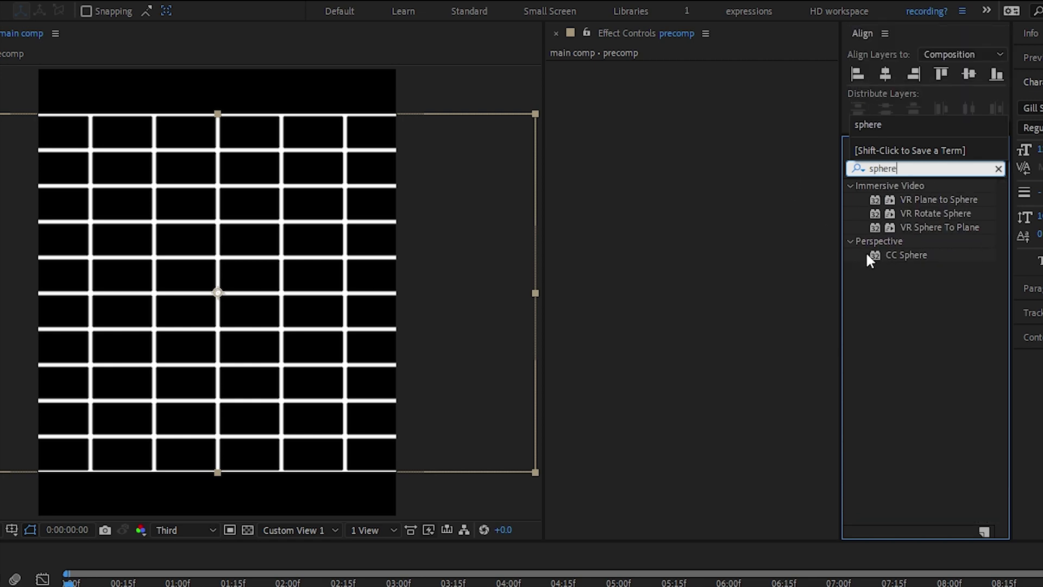
pyautogui.doubleClick(911, 251)
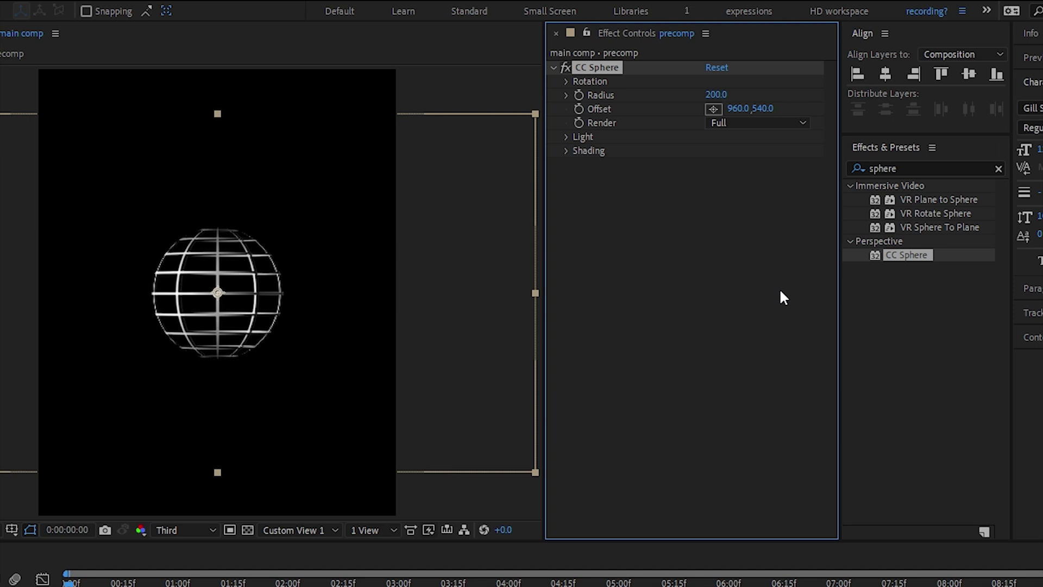
# - Raise the sphere's Ambient shading to 84 and set Render to Outside
pyautogui.click(565, 137)
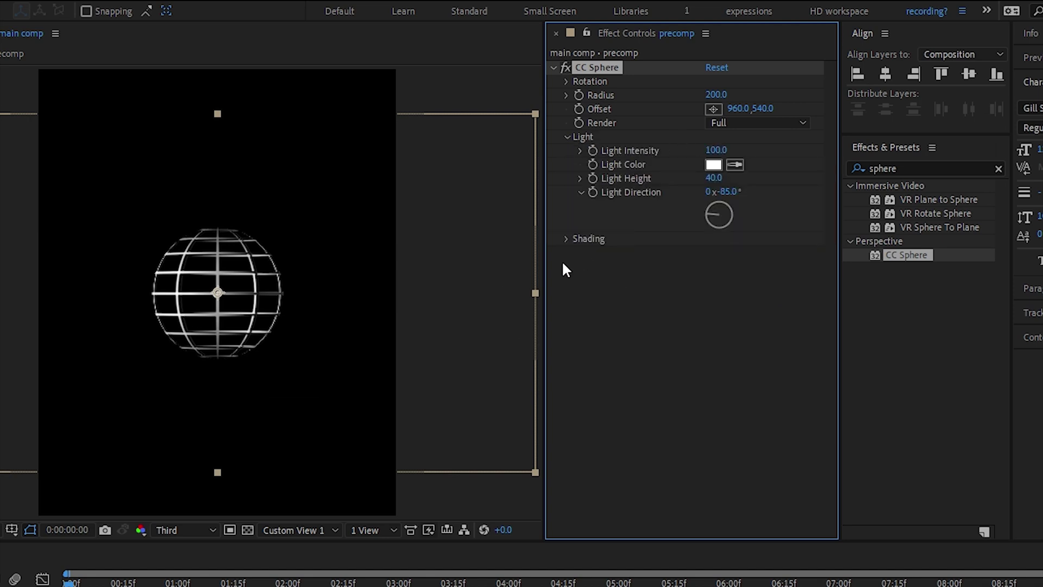
pyautogui.click(567, 239)
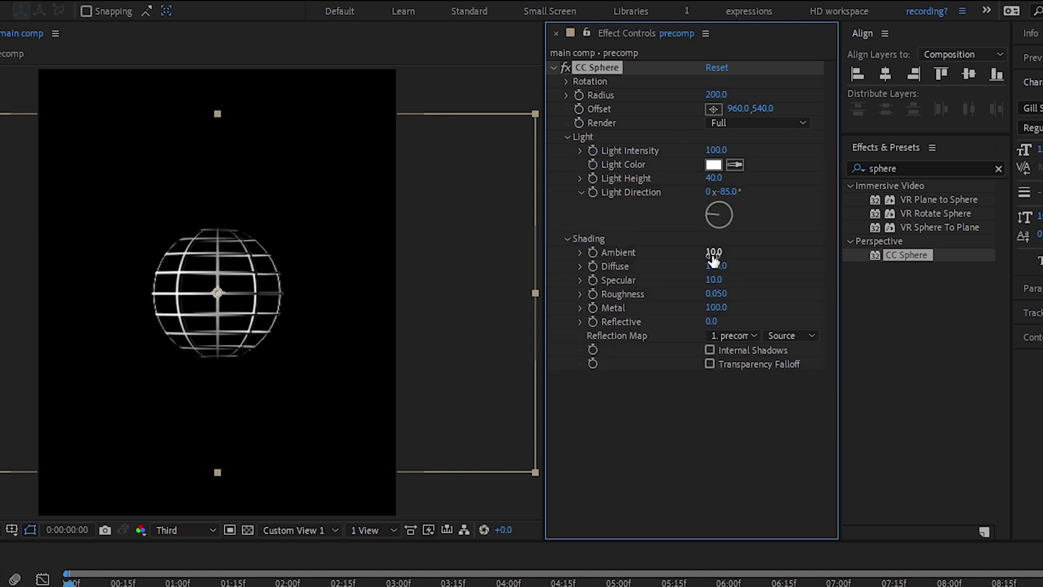
pyautogui.moveTo(713, 253); pyautogui.dragTo(762, 251)
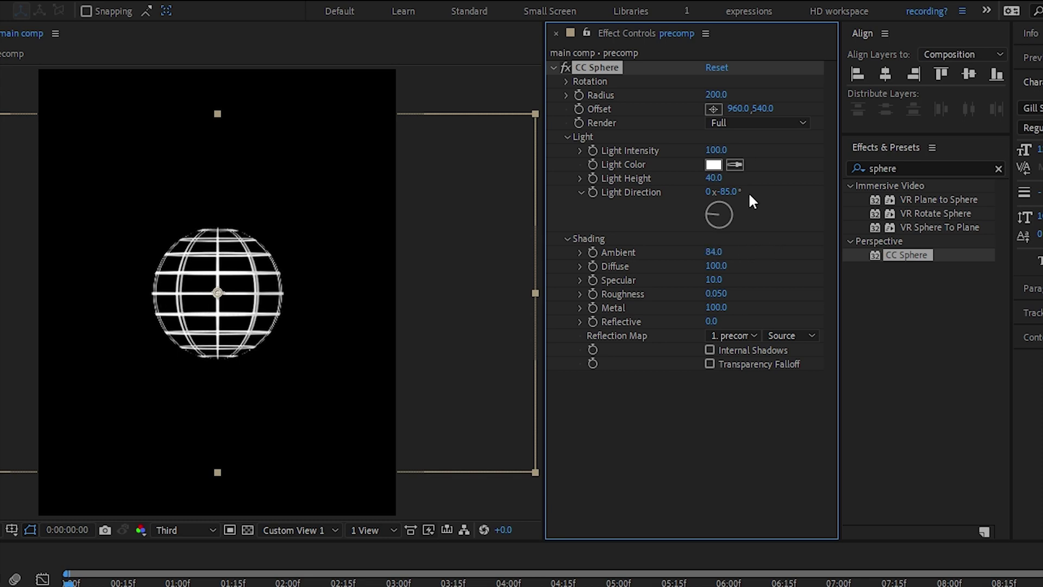
pyautogui.click(774, 120)
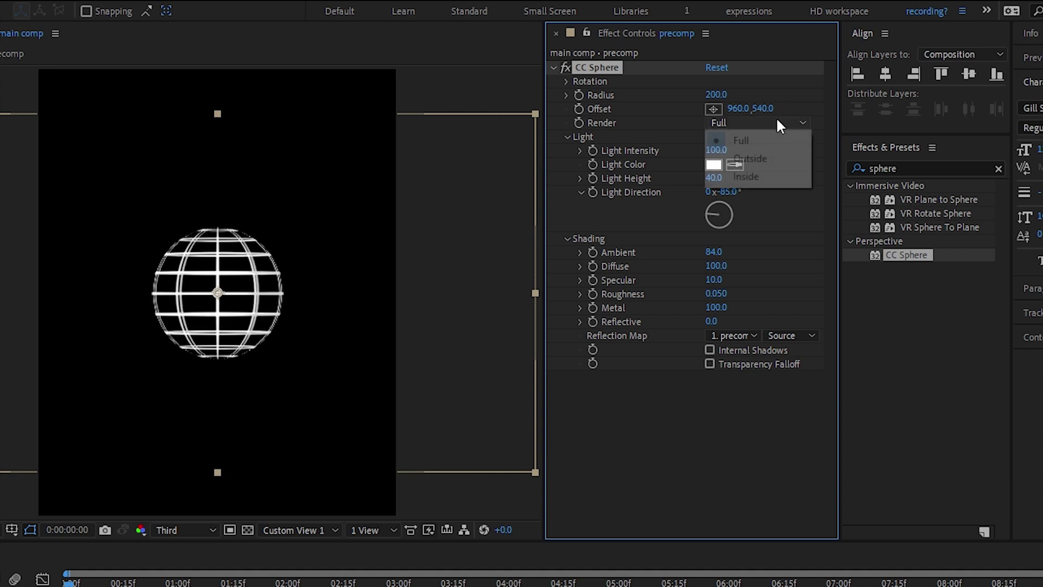
pyautogui.click(779, 159)
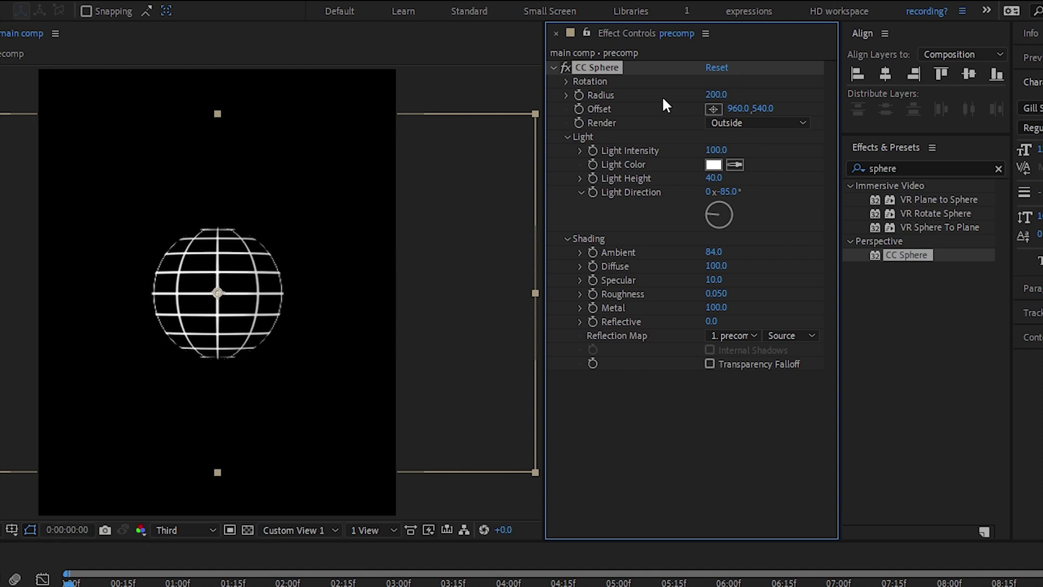
# - Add the expression time * 360 / 10 to the sphere's Rotation Y
pyautogui.click(565, 82)
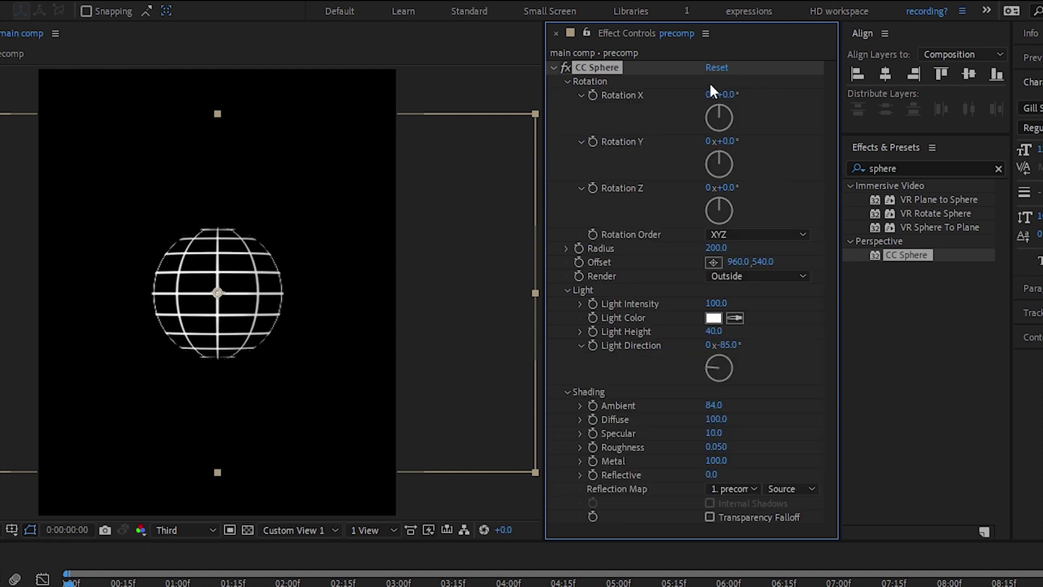
pyautogui.moveTo(727, 140); pyautogui.dragTo(770, 165)
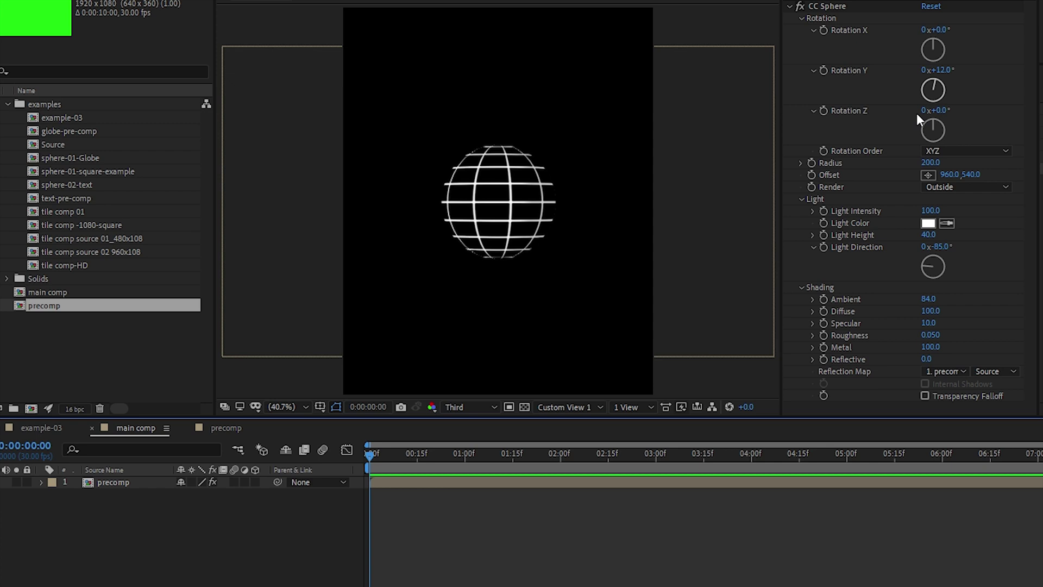
pyautogui.keyDown('alt'); pyautogui.click(824, 70); pyautogui.keyUp('alt')
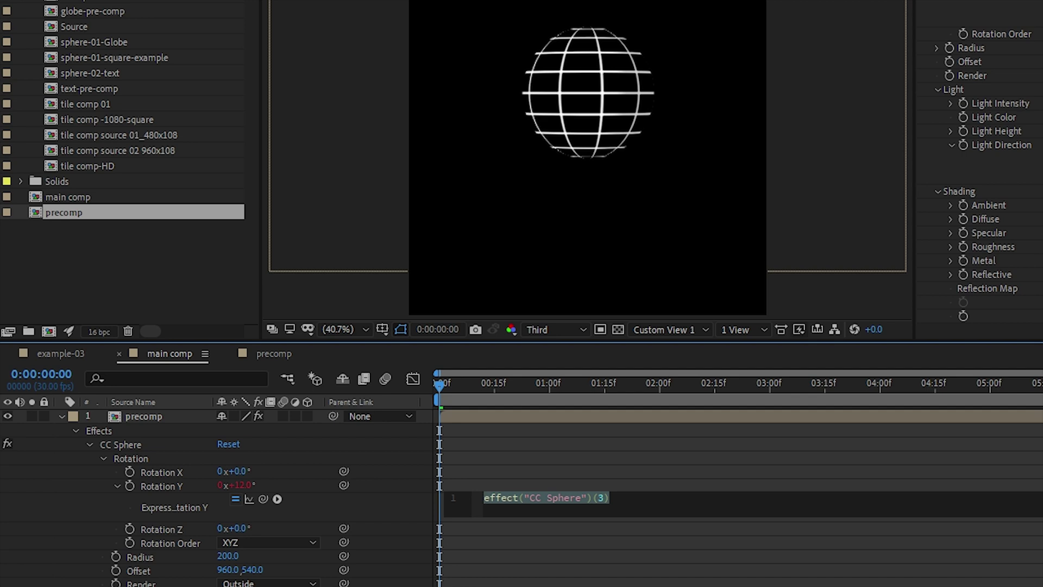
pyautogui.write('time *')
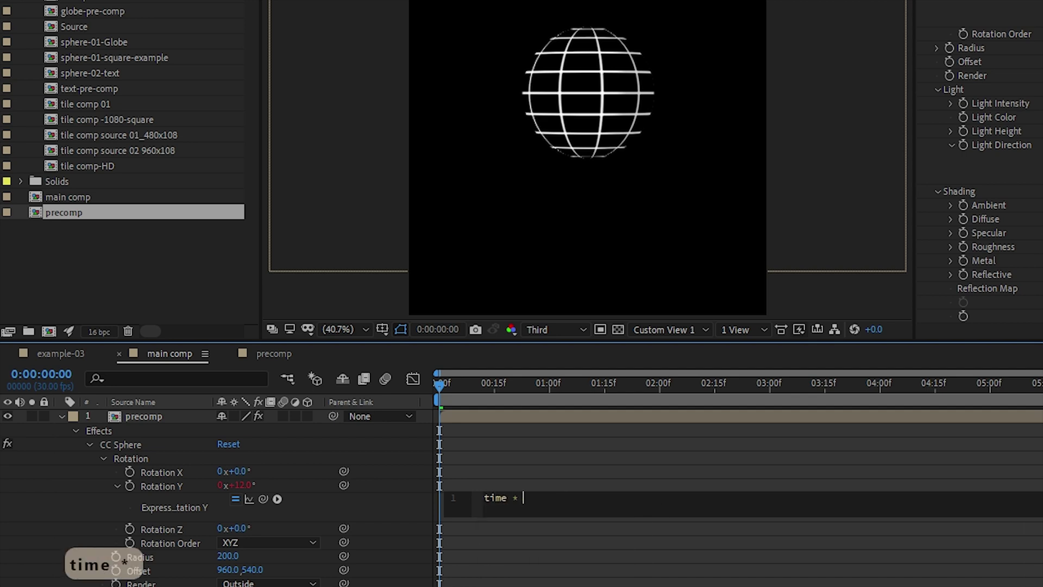
pyautogui.write(' 360')
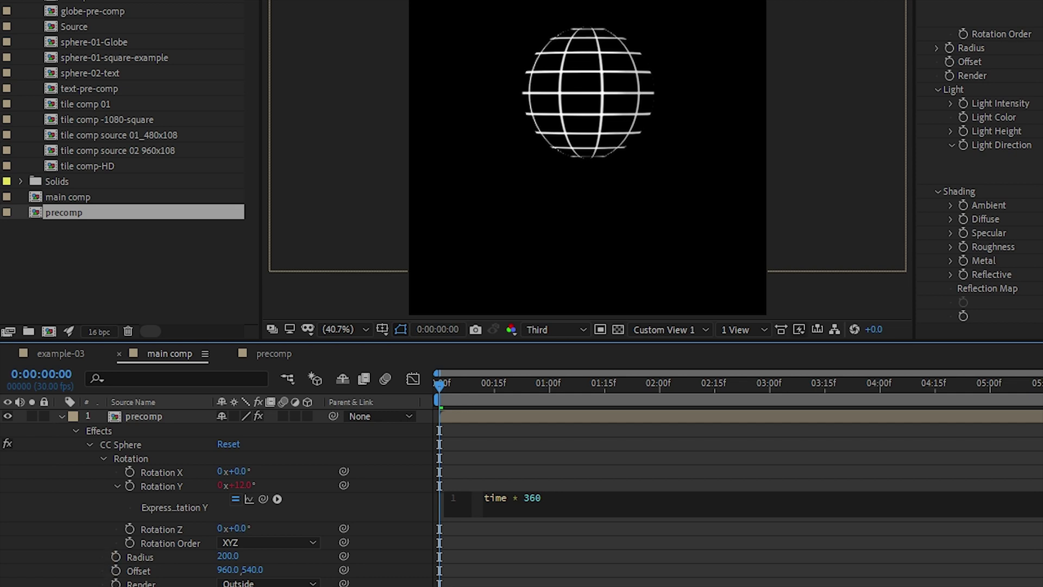
pyautogui.write('/ 01')
pyautogui.press('BackSpace')
pyautogui.press('BackSpace')
pyautogui.write('10')
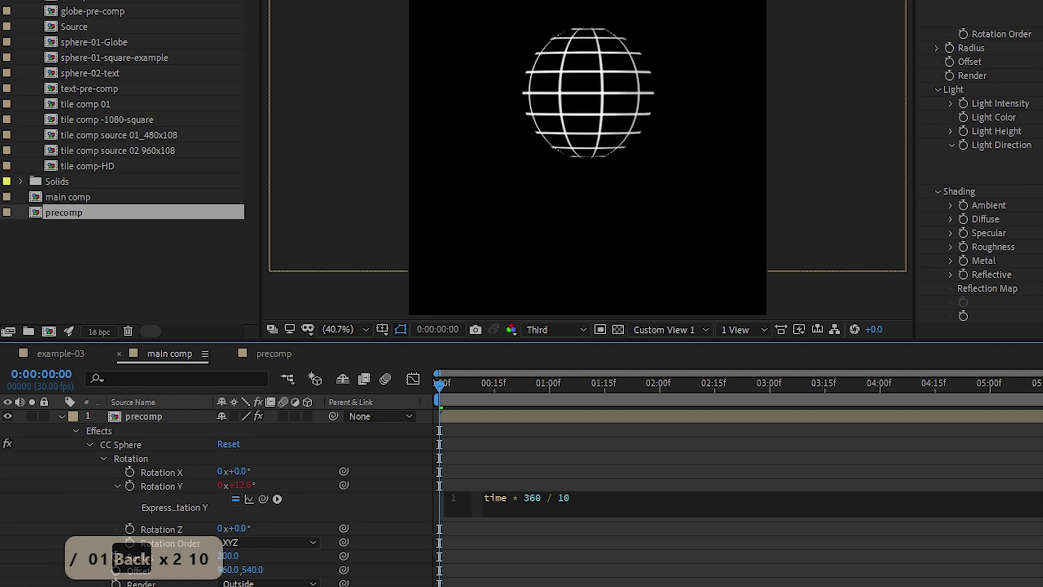
pyautogui.click(483, 498)
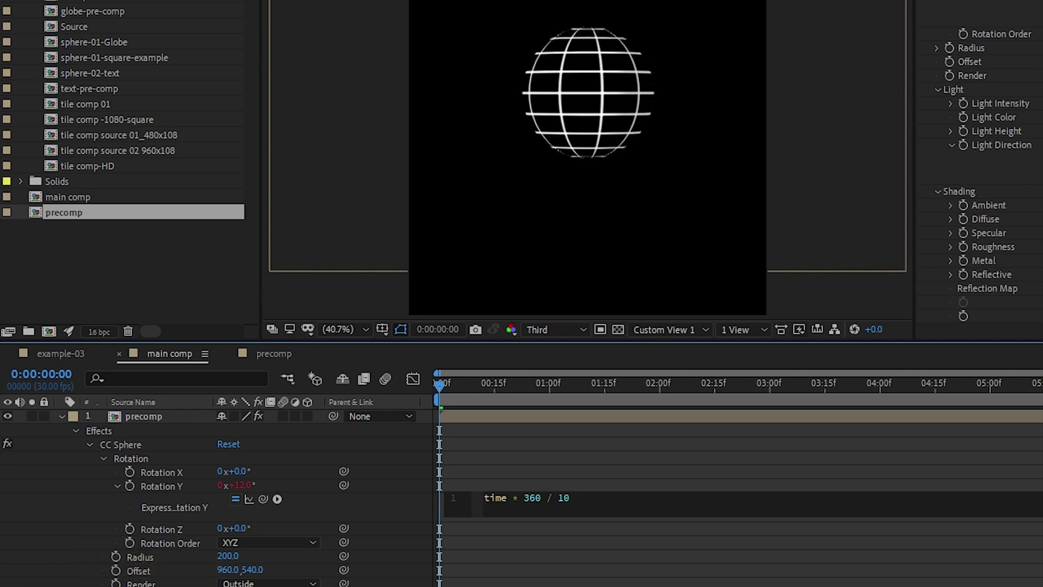
pyautogui.press('KP_Enter')
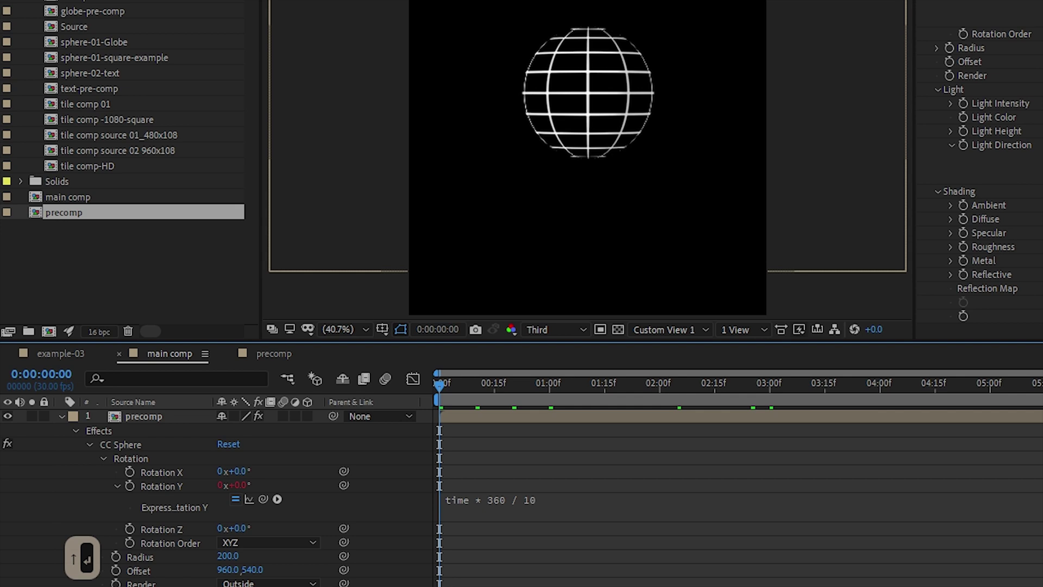
# - Preview the spin, then tilt the sphere to Rotation X -72° and Z 23°
pyautogui.click(552, 386)
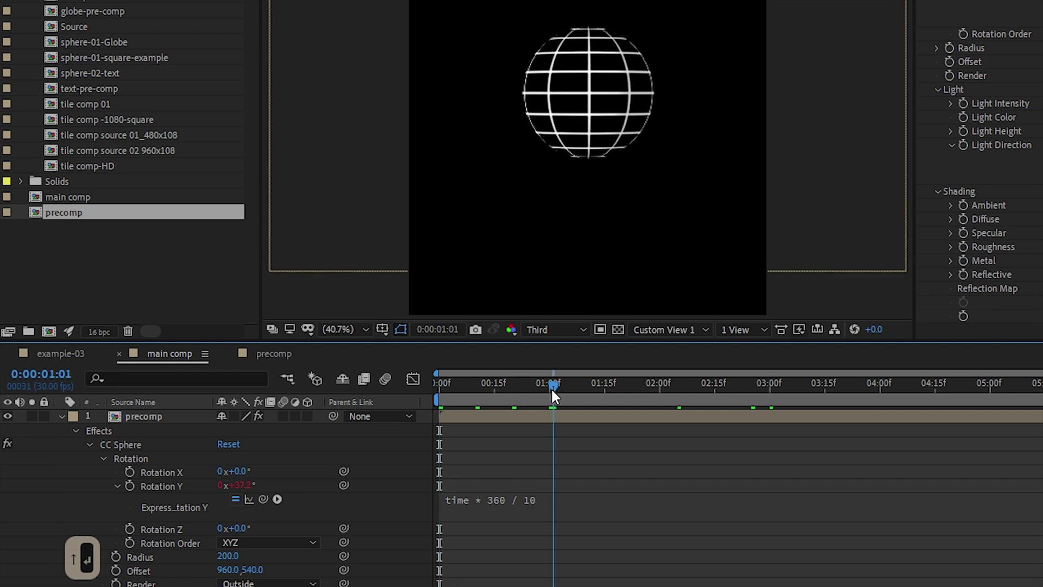
pyautogui.press('pageup')
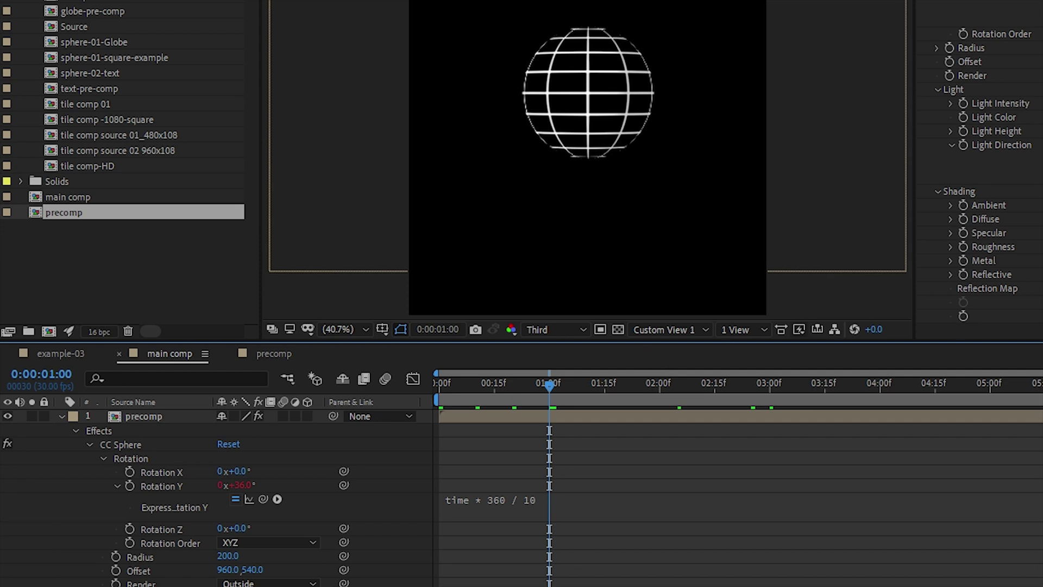
pyautogui.press('End')
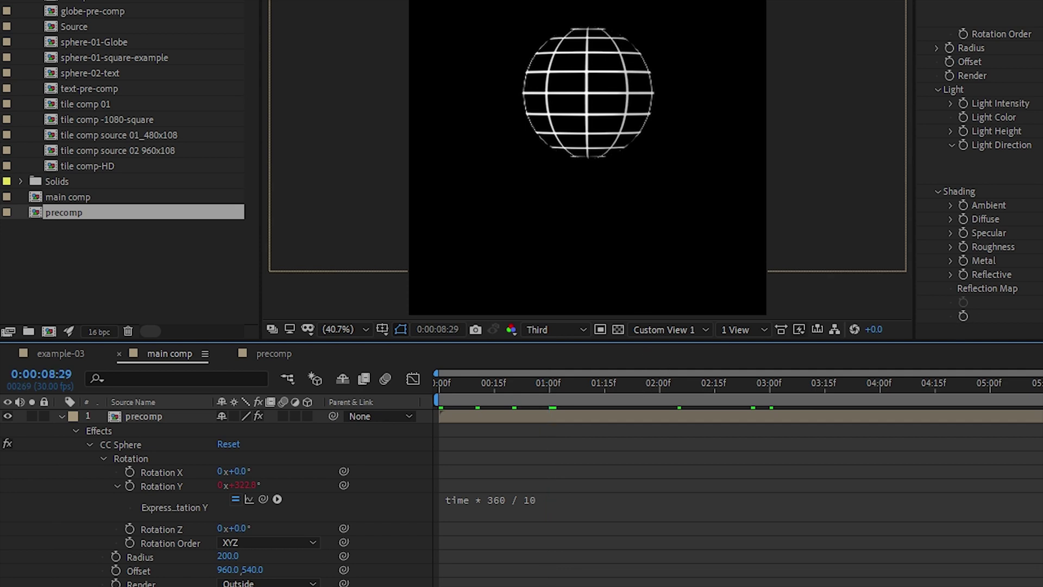
pyautogui.press('space')
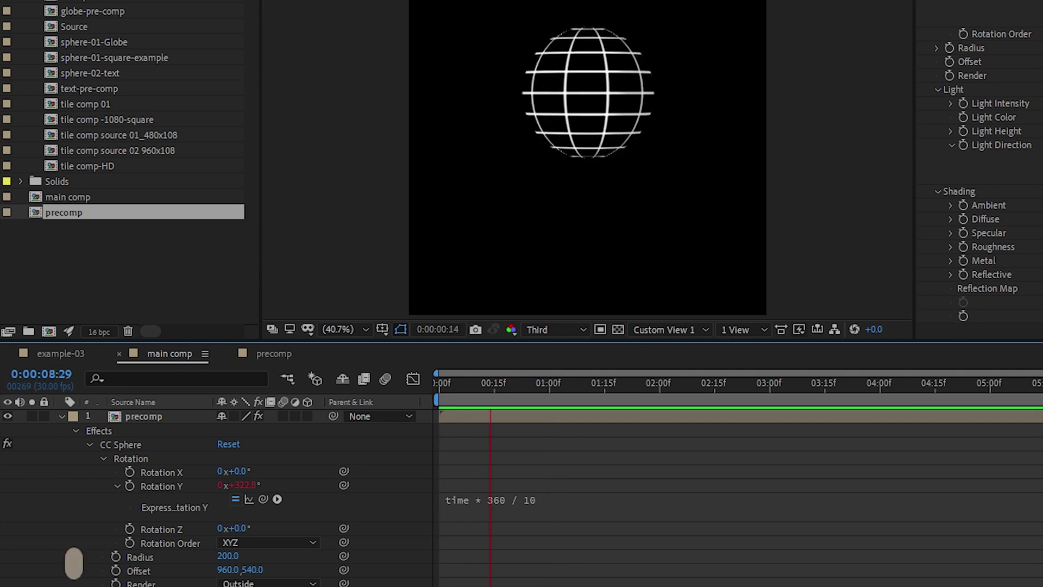
pyautogui.press('space')
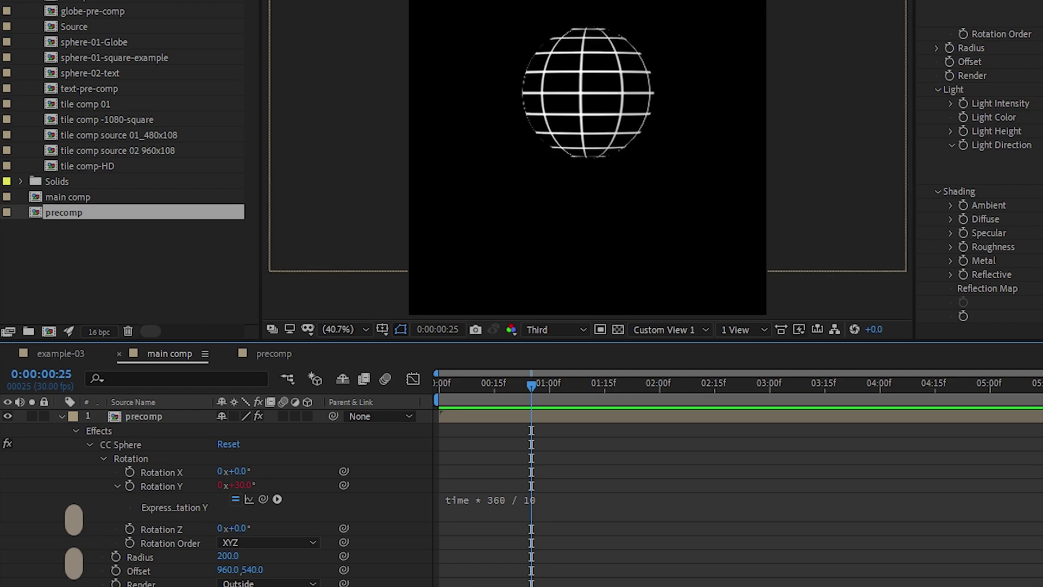
pyautogui.moveTo(747, 101); pyautogui.dragTo(702, 121)
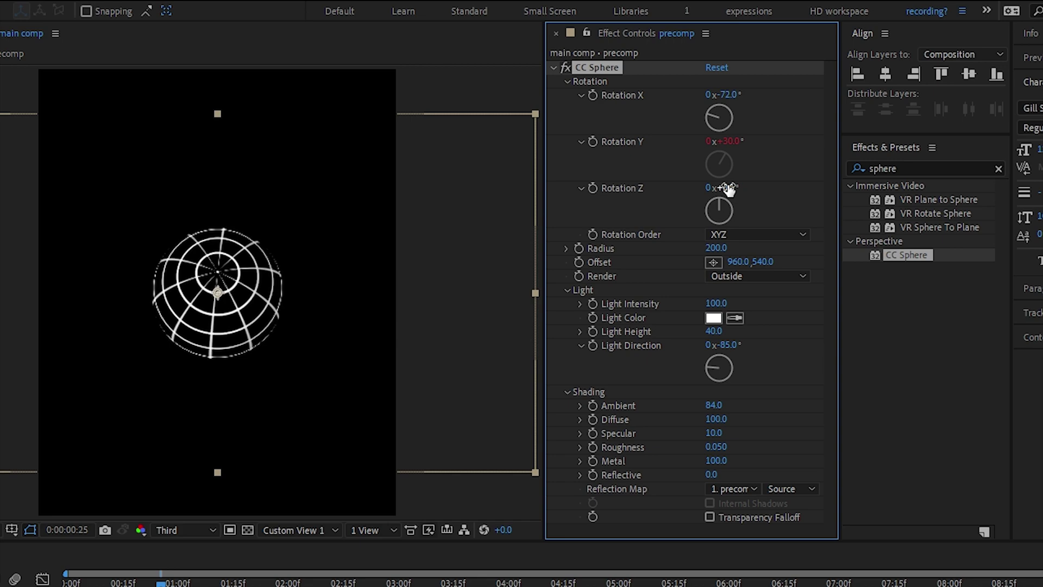
pyautogui.moveTo(728, 188); pyautogui.dragTo(740, 184)
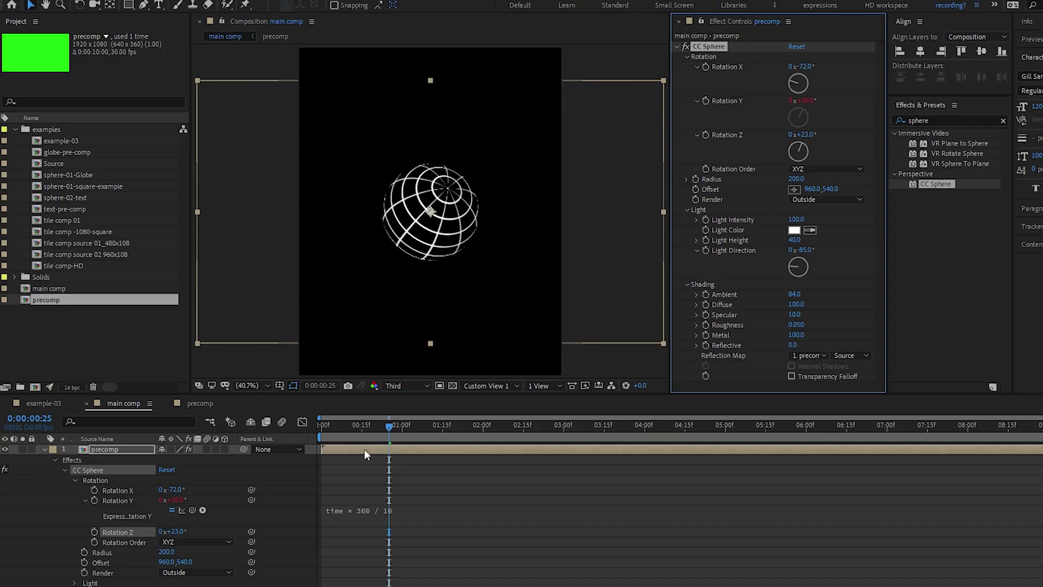
# - Inside precomp, hide the grid layer and add a 480 × 108 green solid
pyautogui.doubleClick(364, 448)
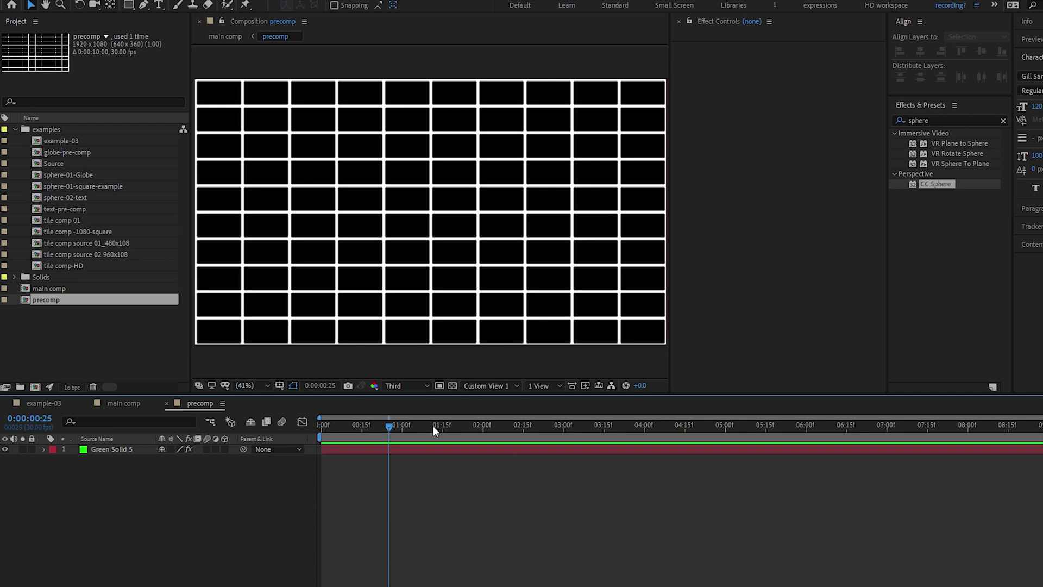
pyautogui.click(5, 449)
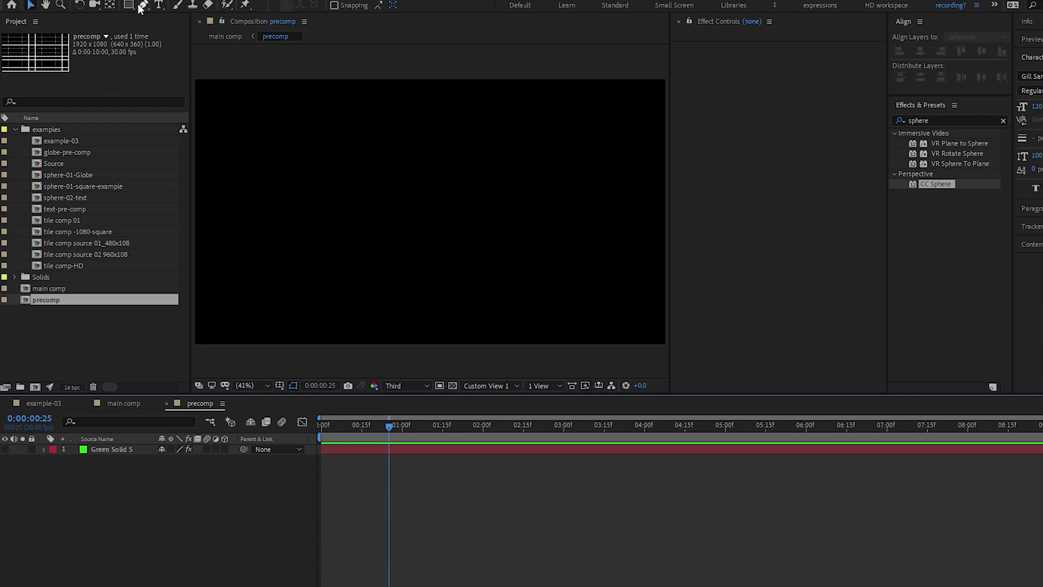
pyautogui.hotkey('ctrl', 'y')
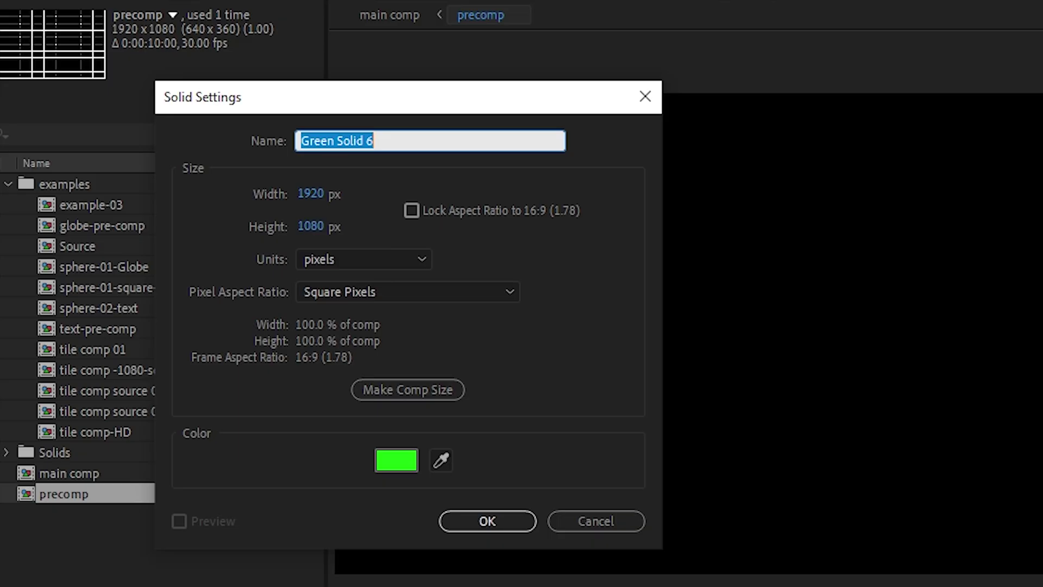
pyautogui.click(309, 194)
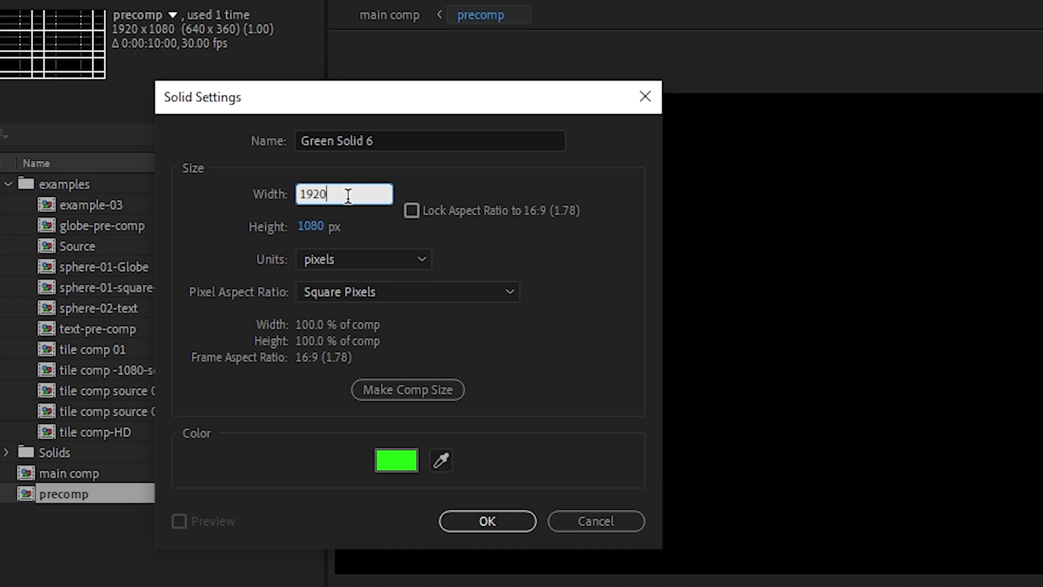
pyautogui.write('/4')
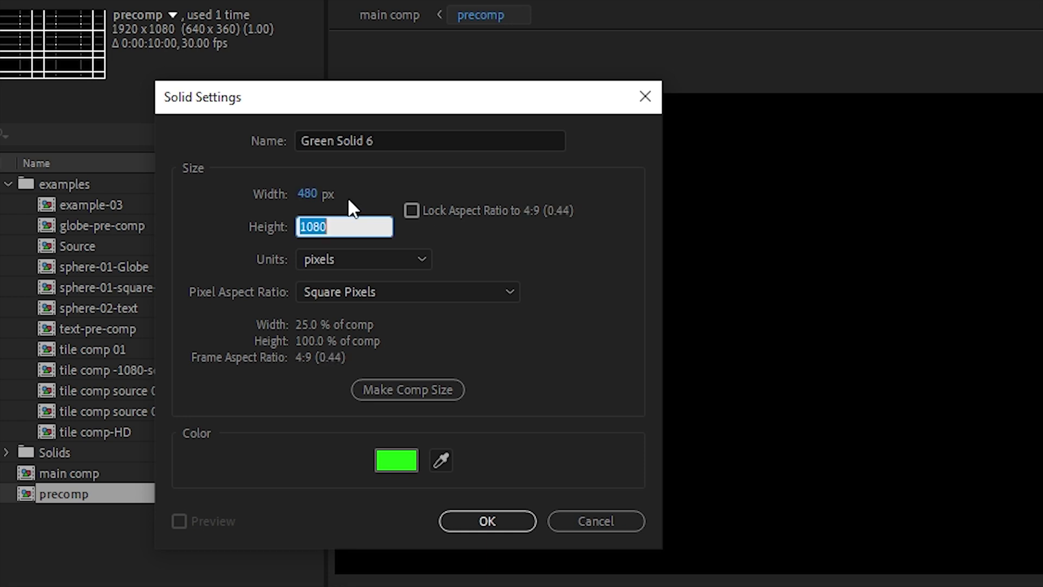
pyautogui.press('End')
pyautogui.write('/10')
pyautogui.press('Tab')
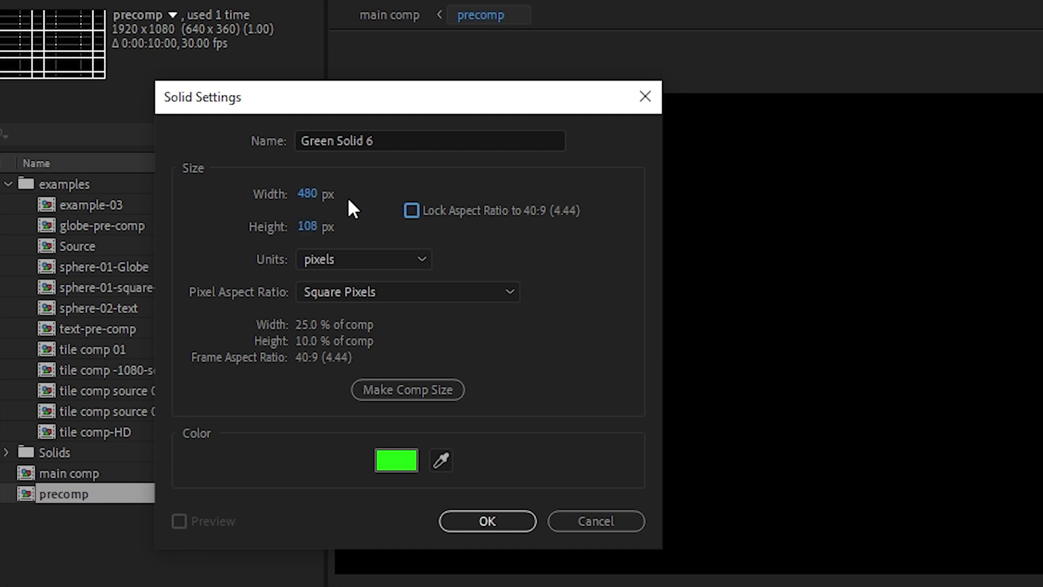
pyautogui.click(459, 527)
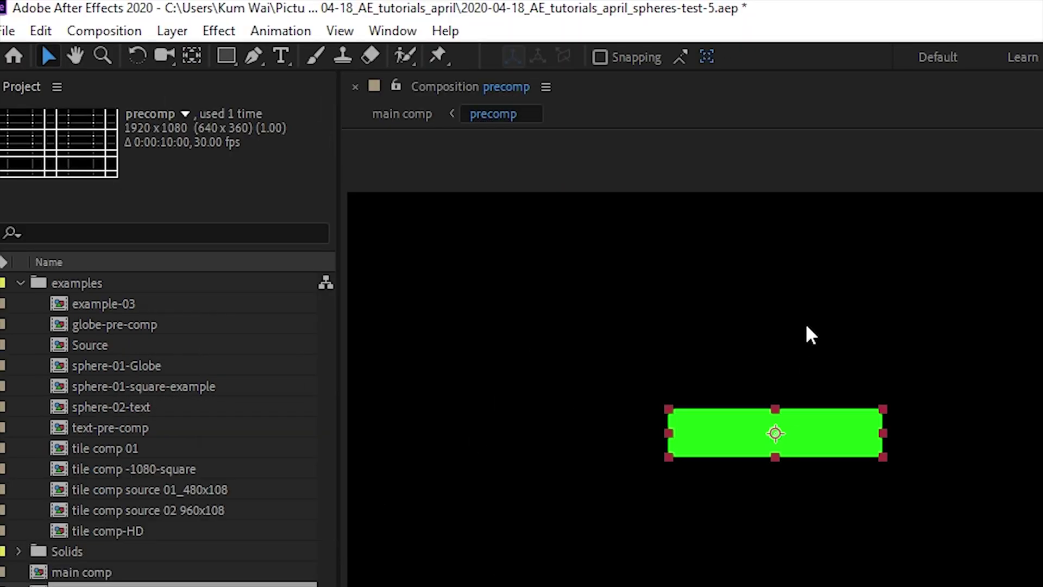
# - Pre-compose the green solid into a 'text source' comp and hide the solid
pyautogui.hotkey('ctrl', 'shift', 'c')
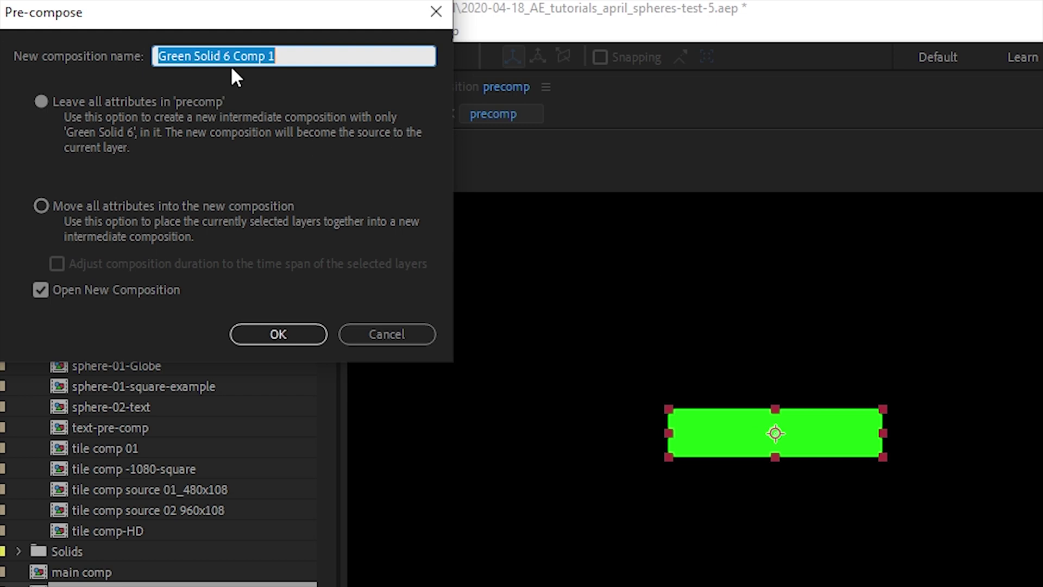
pyautogui.write('text so')
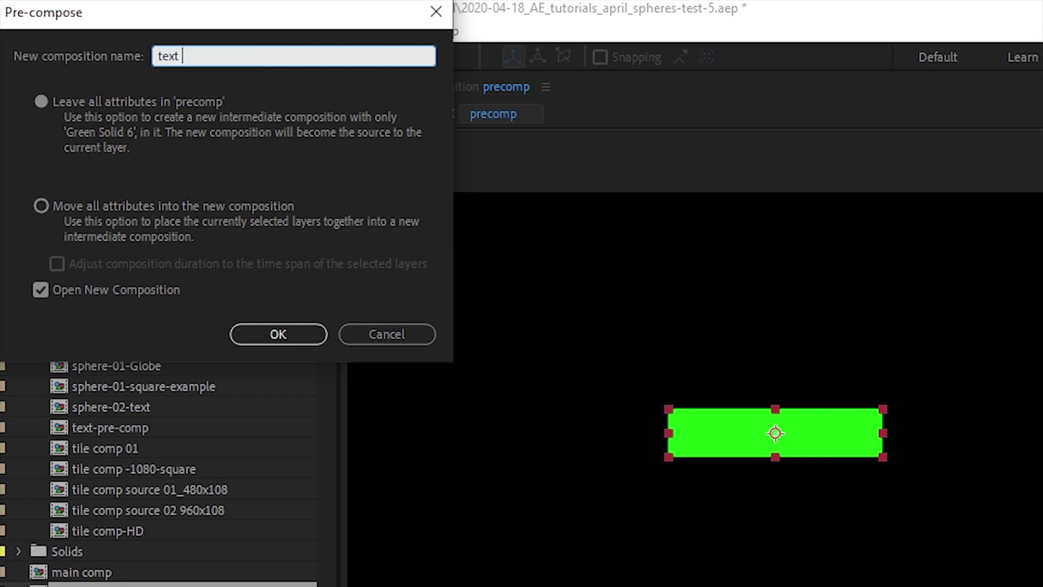
pyautogui.write('urce')
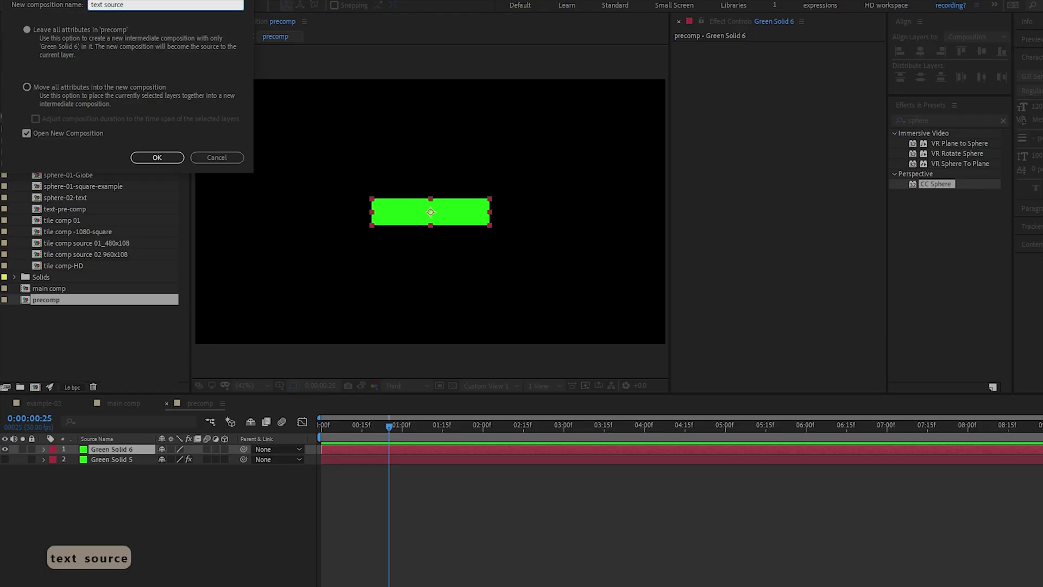
pyautogui.press('Return')
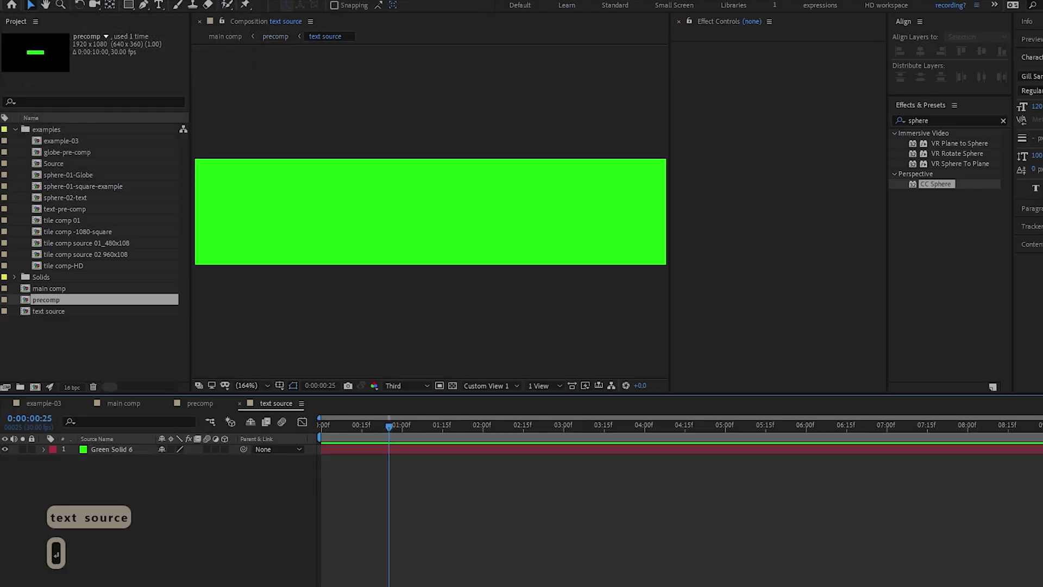
pyautogui.click(6, 448)
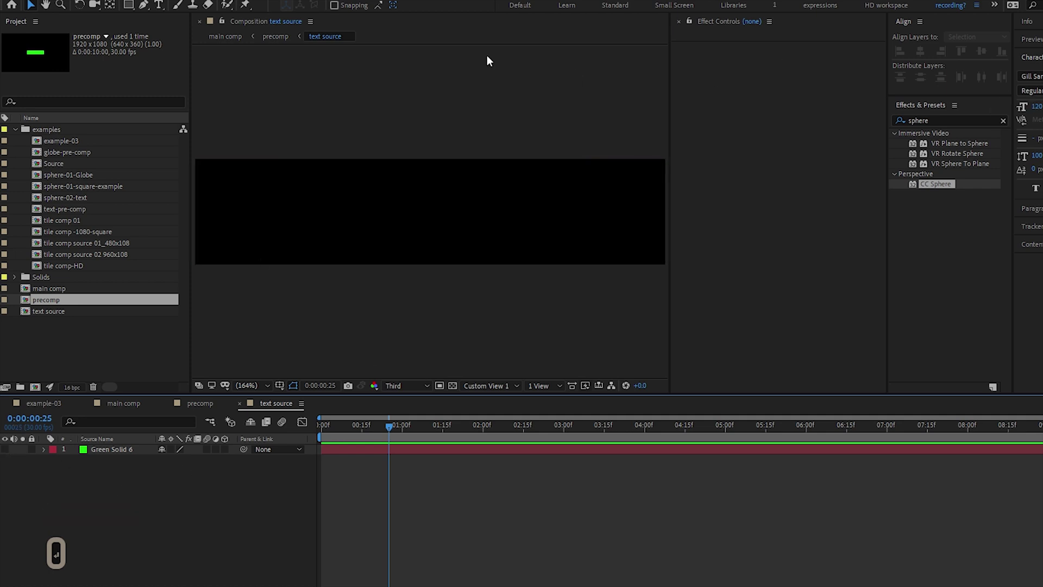
# - Add a 'random text' text layer and set the preview to full resolution
pyautogui.doubleClick(159, 6)
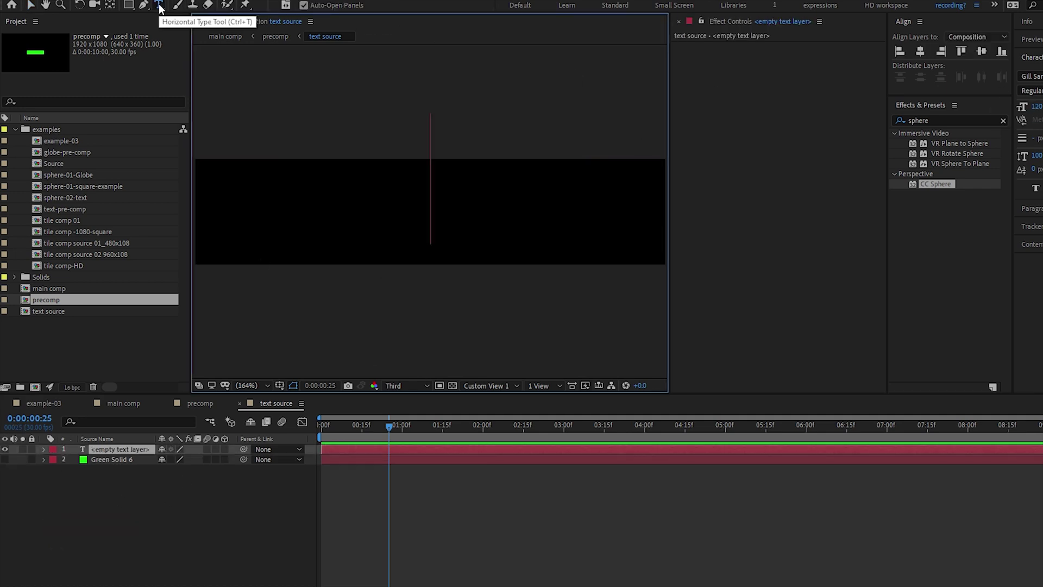
pyautogui.write('random')
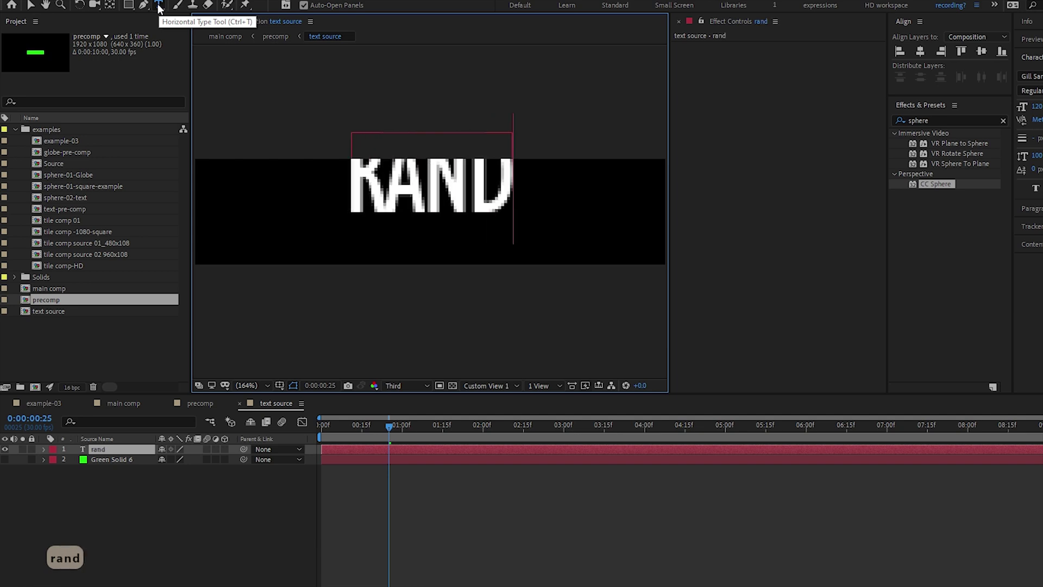
pyautogui.write(' te')
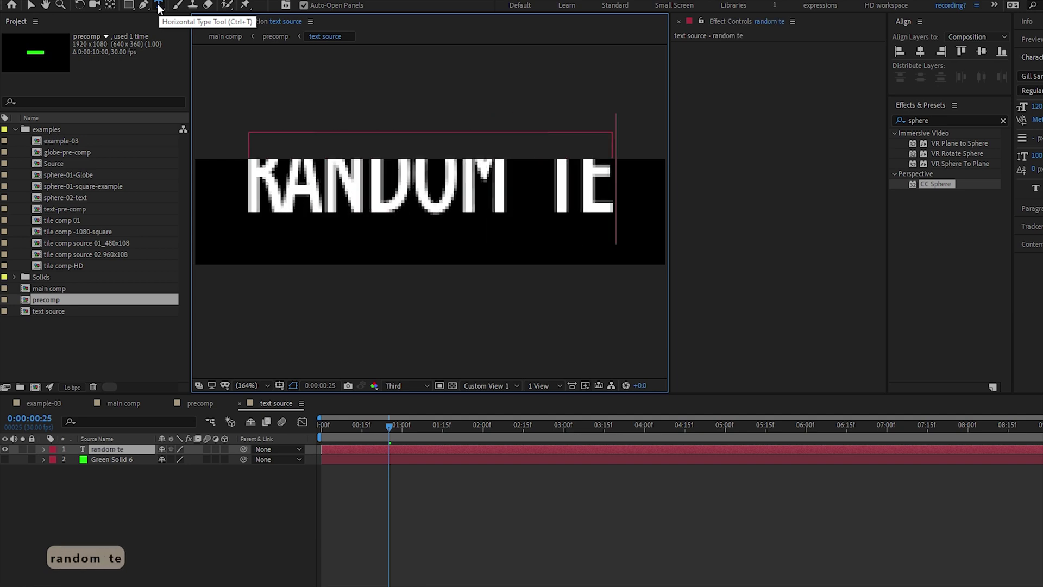
pyautogui.write('xx')
pyautogui.press('BackSpace')
pyautogui.press('BackSpace')
pyautogui.write('xt')
pyautogui.hotkey('ctrl', 'Return')
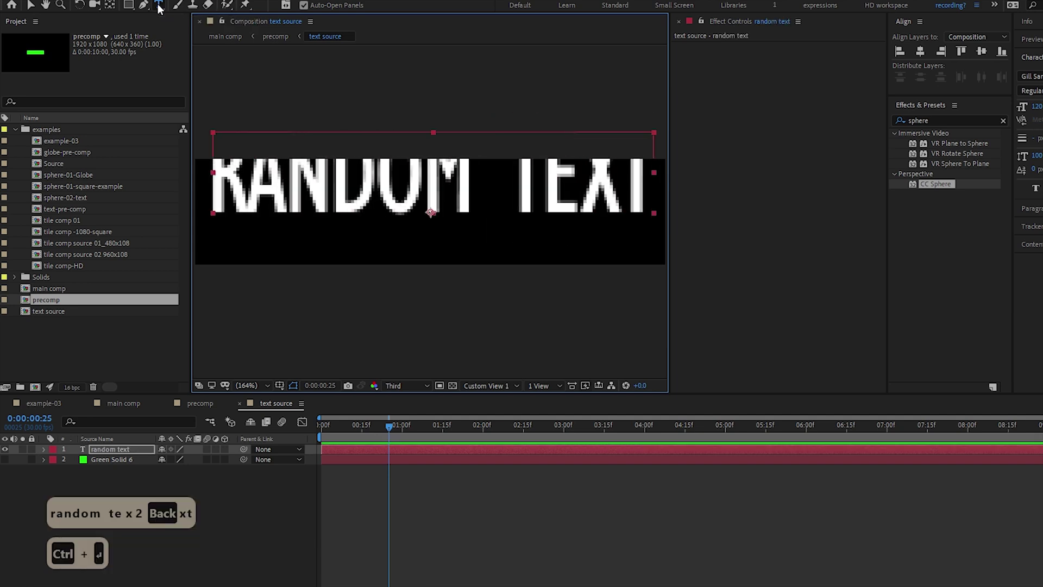
pyautogui.click(397, 386)
pyautogui.click(396, 398)
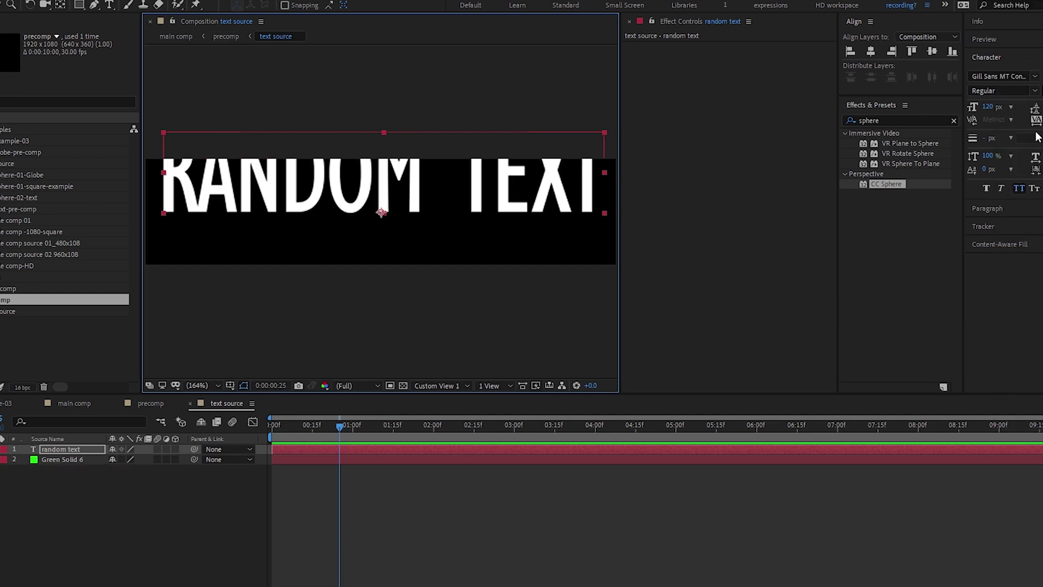
# - Centre the text in the comp, set font size 100, and return to precomp
pyautogui.click(928, 51)
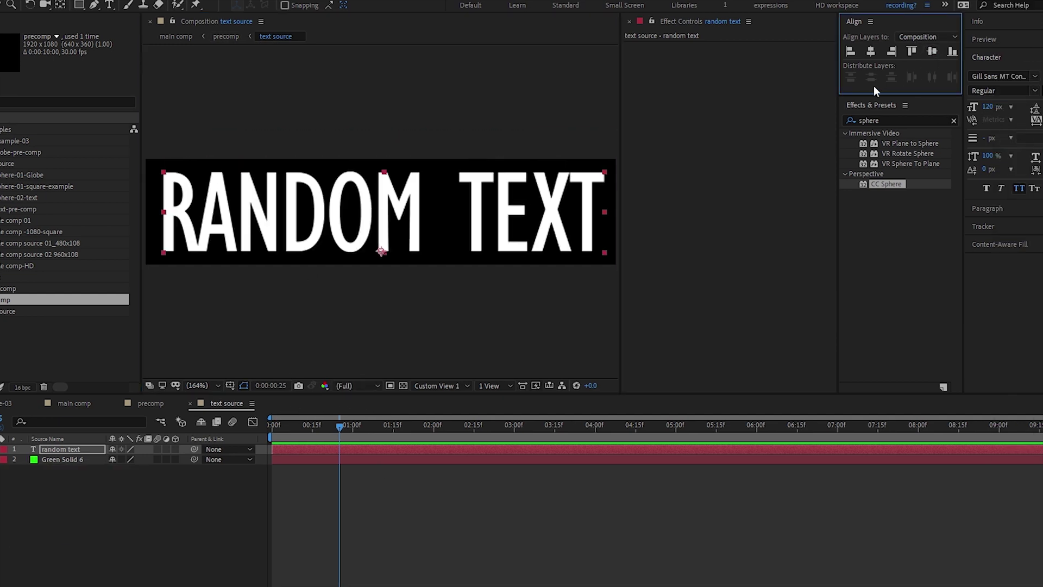
pyautogui.click(871, 52)
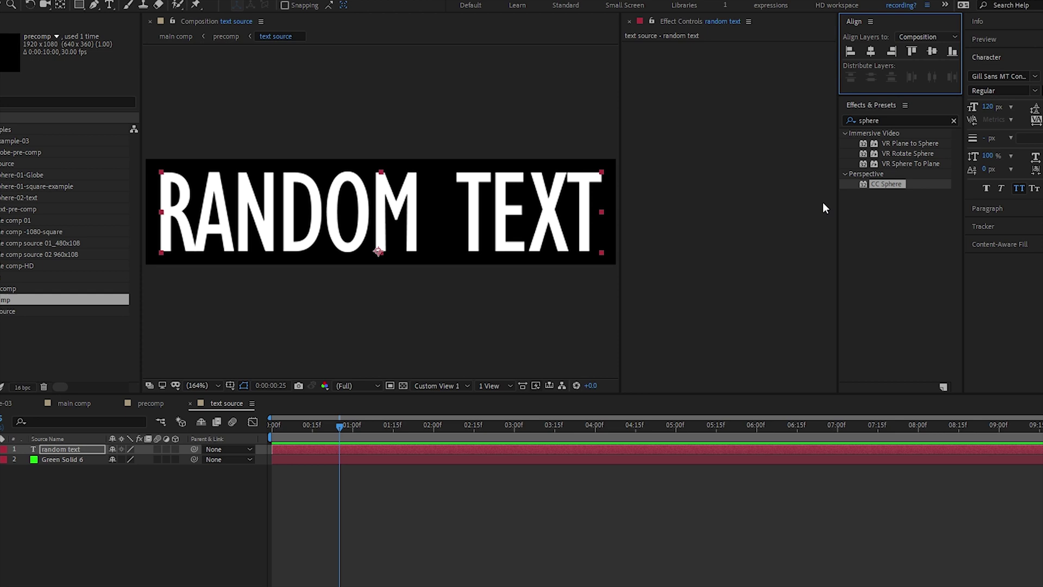
pyautogui.hotkey('ctrl', 'shift', 'a')
pyautogui.click(987, 106)
pyautogui.write('100')
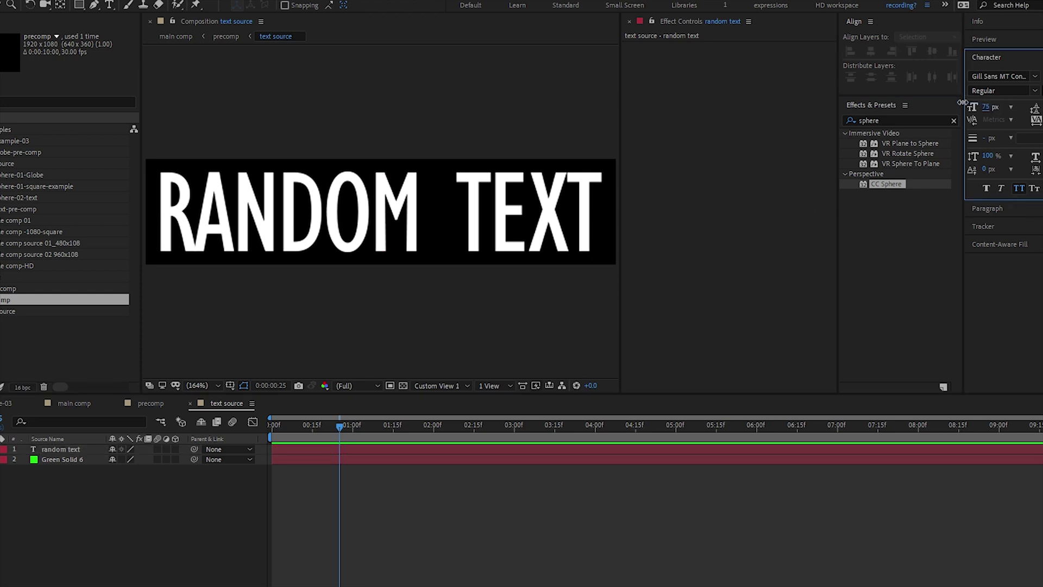
pyautogui.click(271, 190)
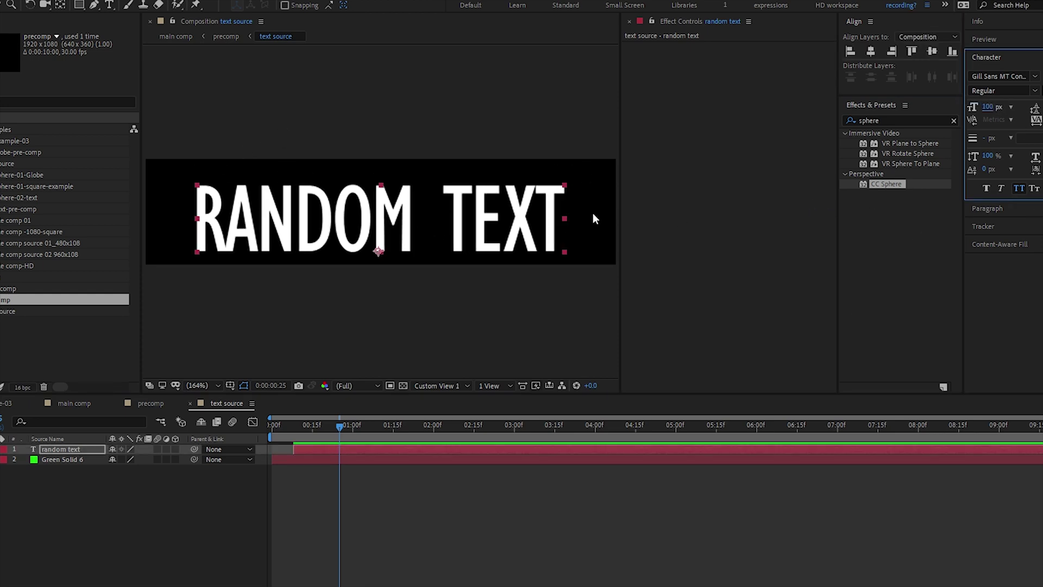
pyautogui.press('Tab')
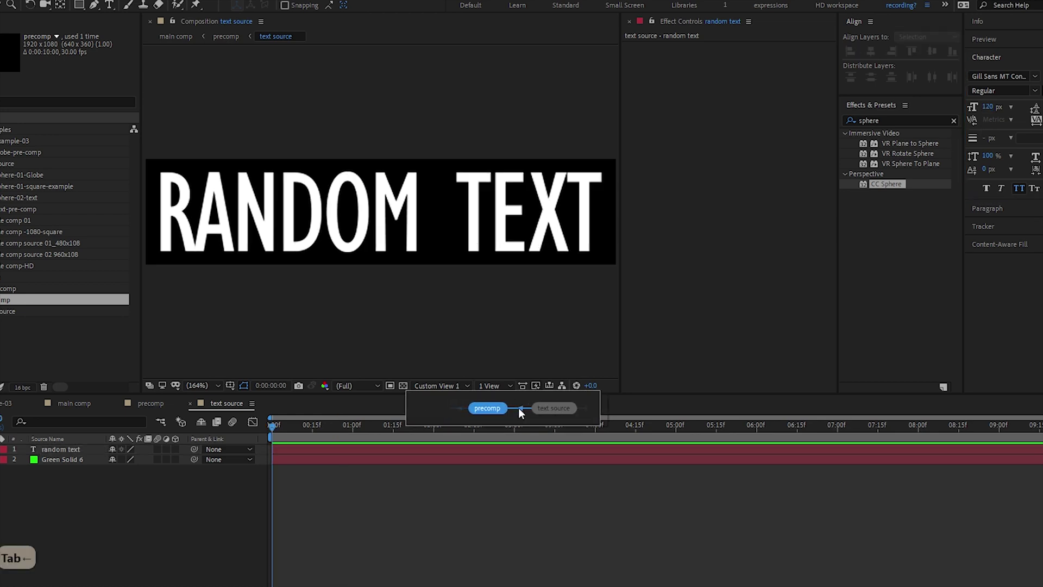
pyautogui.click(518, 408)
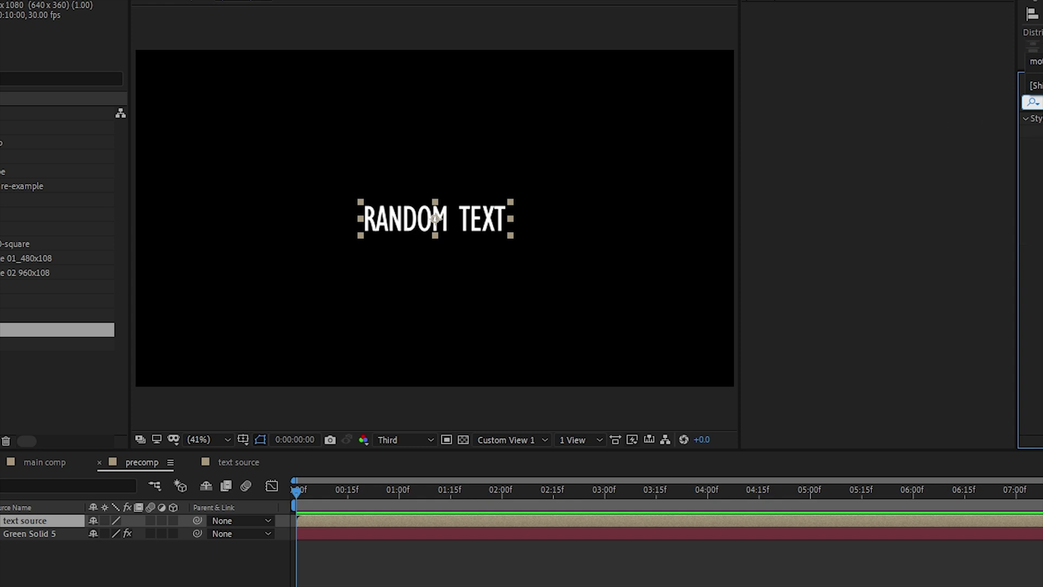
# - Apply Motion Tile to the text source layer and set Output Width to 400
pyautogui.doubleClick(1032, 131)
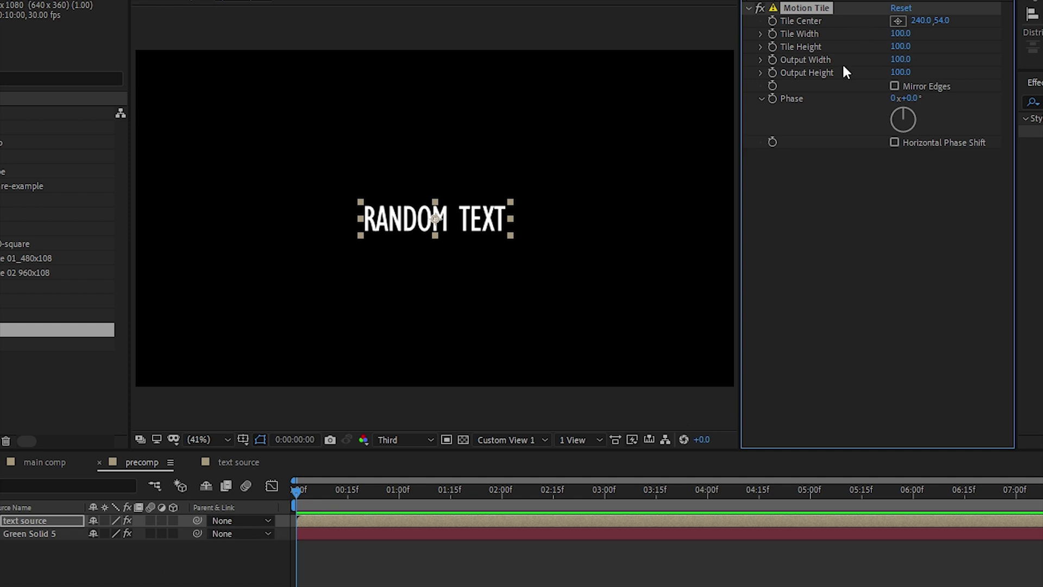
pyautogui.moveTo(895, 61); pyautogui.dragTo(896, 61)
pyautogui.click(896, 62)
pyautogui.write('200')
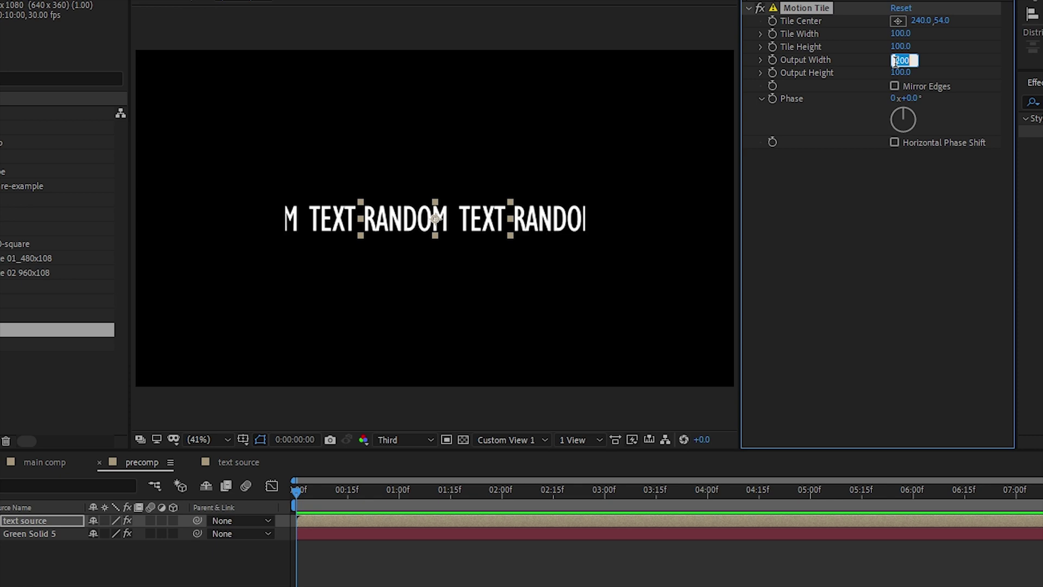
pyautogui.write('300')
pyautogui.press('Return')
pyautogui.hotkey('ctrl', 'z')
pyautogui.hotkey('ctrl', 'shift', 'z')
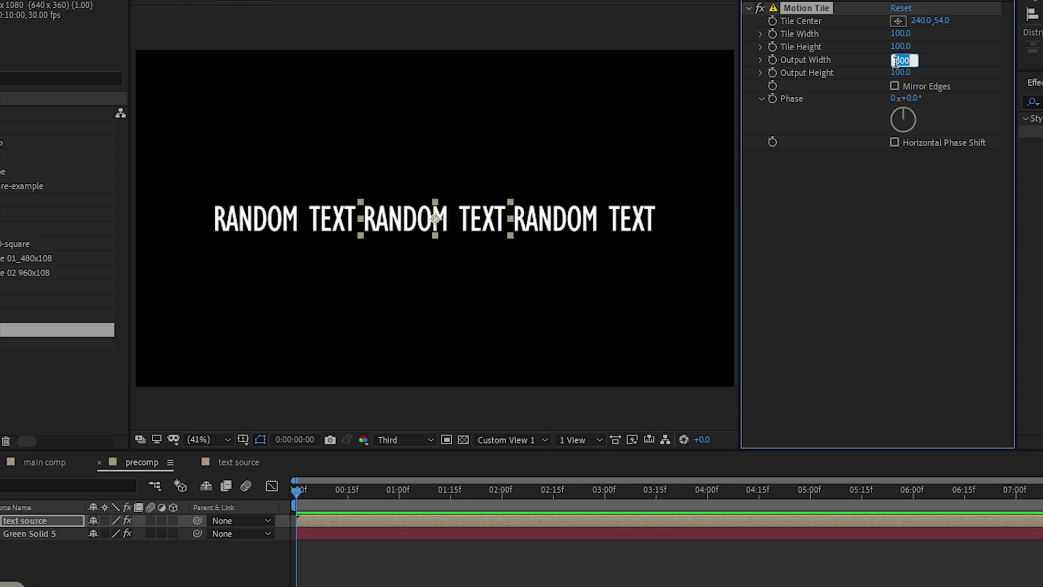
pyautogui.hotkey('ctrl', 'z')
pyautogui.hotkey('ctrl', 'shift', 'z')
pyautogui.write('400')
pyautogui.press('Return')
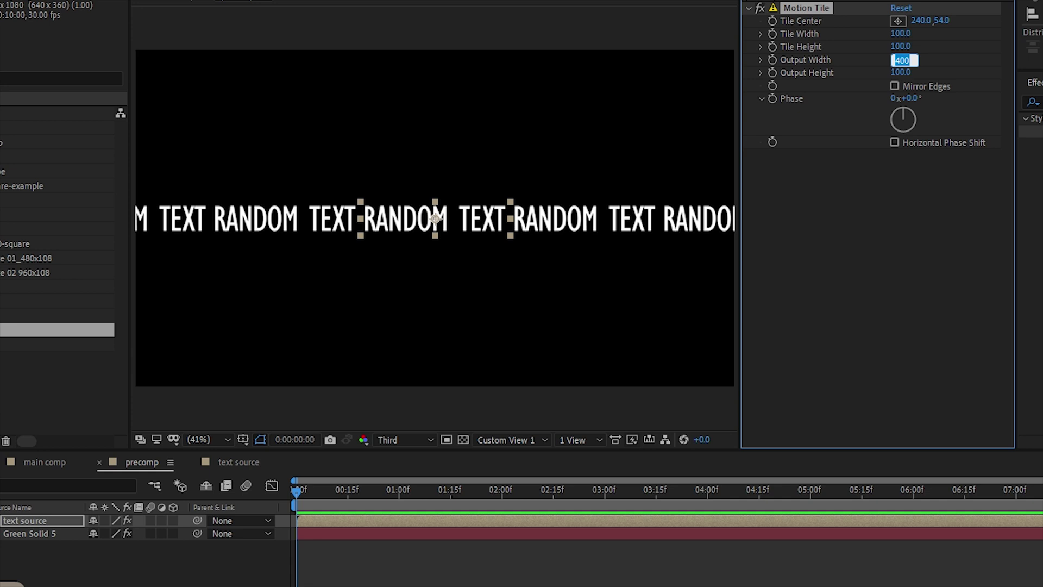
# - Set Motion Tile's Output Height to 1000
pyautogui.press('Tab')
pyautogui.write('600')
pyautogui.press('Return')
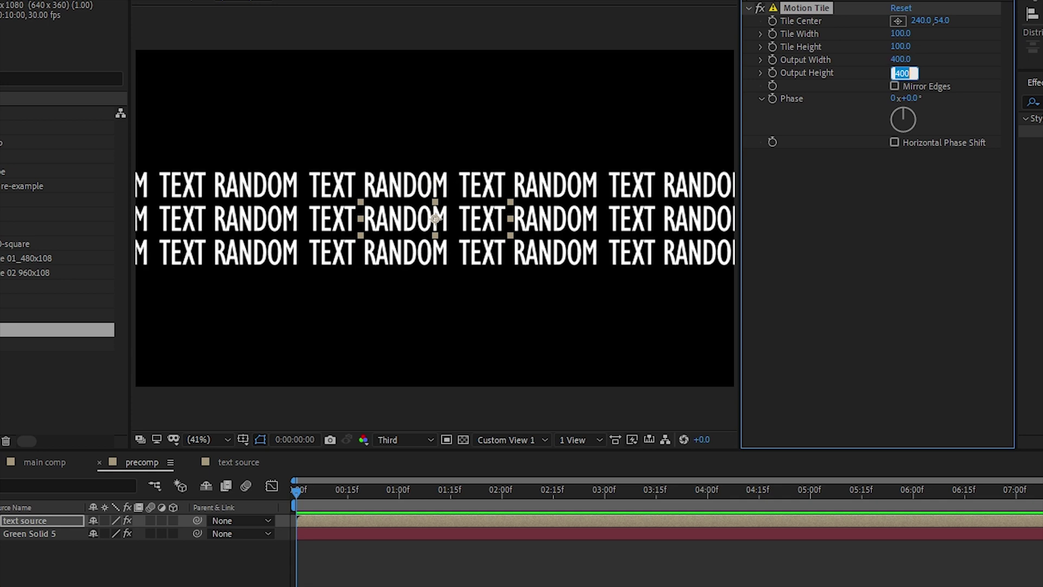
pyautogui.write('1000')
pyautogui.press('Return')
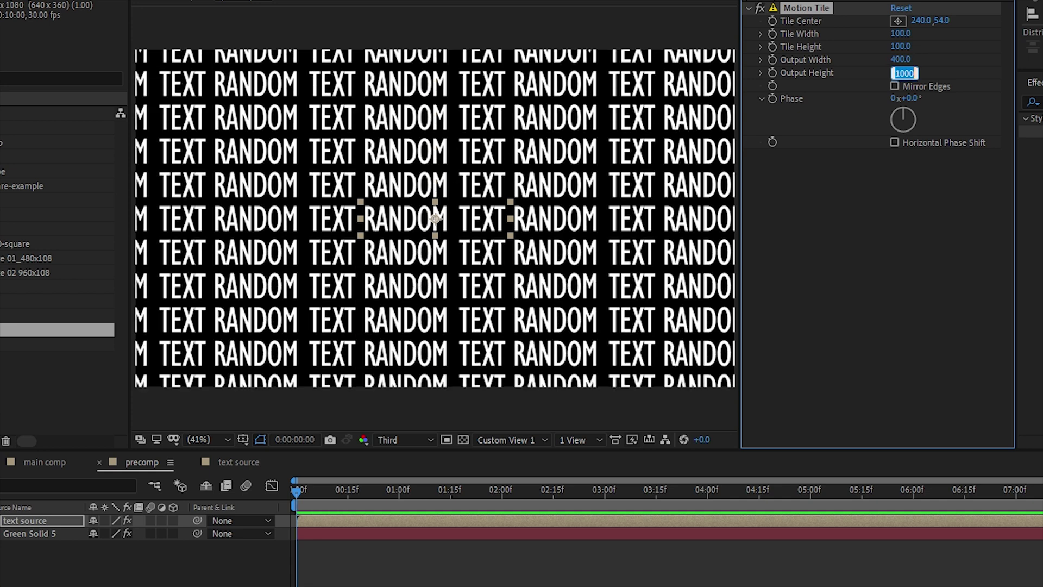
pyautogui.click(861, 315)
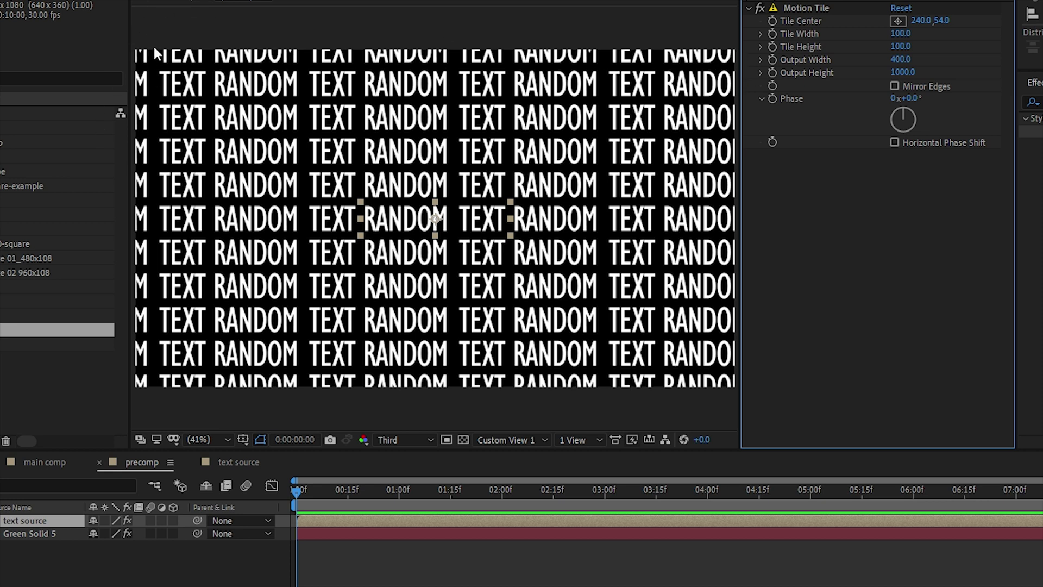
# - In main comp, change the sphere's rotation order to XZY and scrub to check the spin
pyautogui.press('Tab')
pyautogui.press('Left')
pyautogui.press('Return')
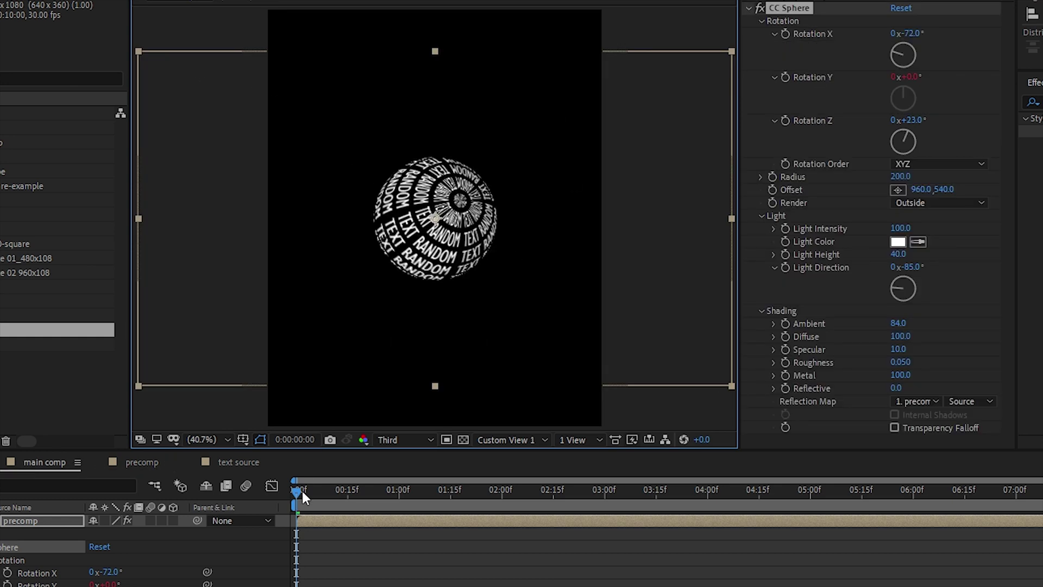
pyautogui.moveTo(323, 497); pyautogui.dragTo(254, 504)
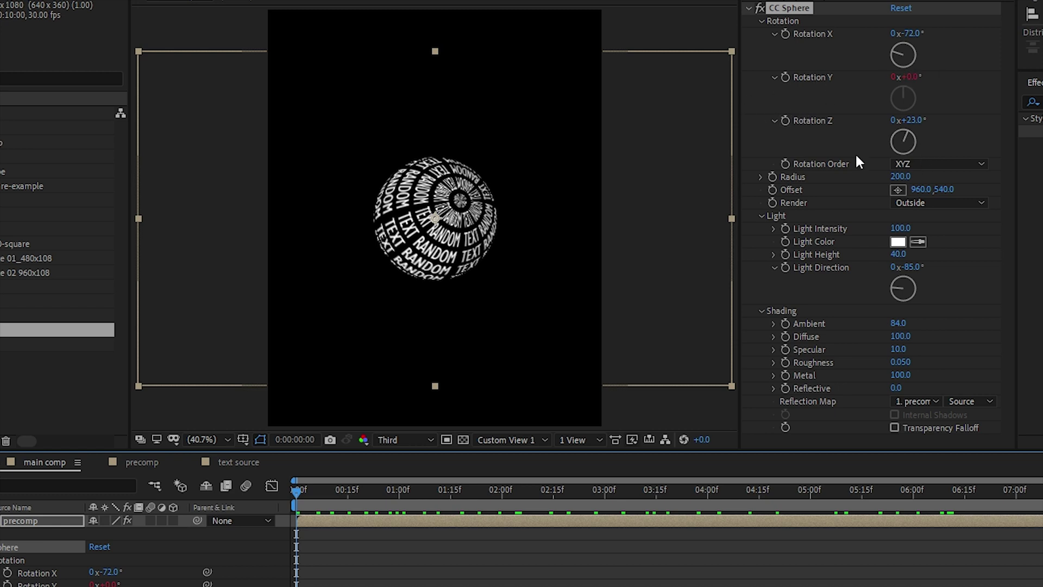
pyautogui.click(940, 163)
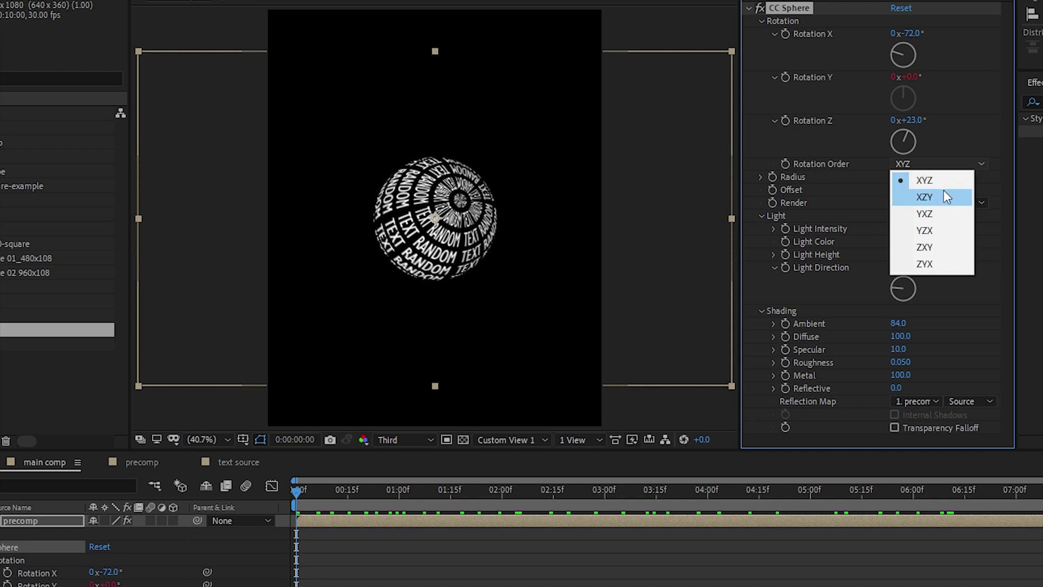
pyautogui.click(943, 194)
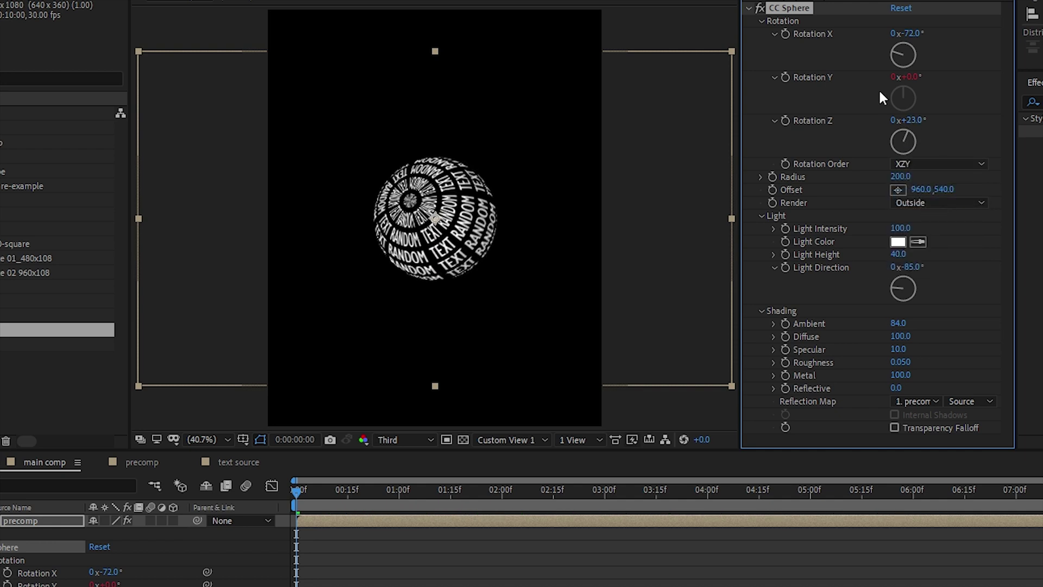
pyautogui.moveTo(314, 484); pyautogui.dragTo(525, 493)
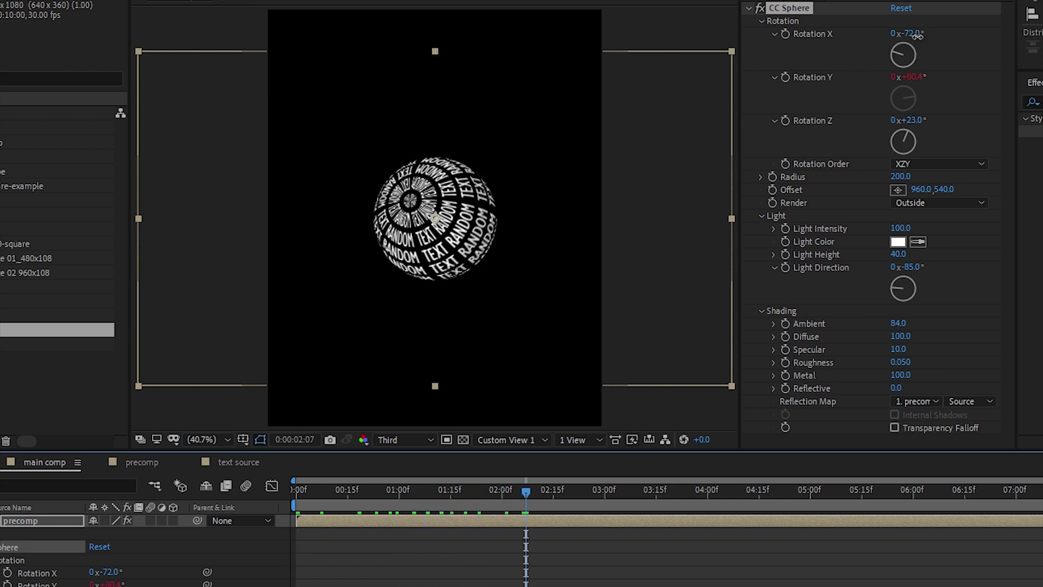
# - Re-tilt the sphere to about Rotation X -35° and Z -24°, then preview from the start
pyautogui.moveTo(917, 35); pyautogui.dragTo(926, 35)
pyautogui.moveTo(930, 121); pyautogui.dragTo(885, 122)
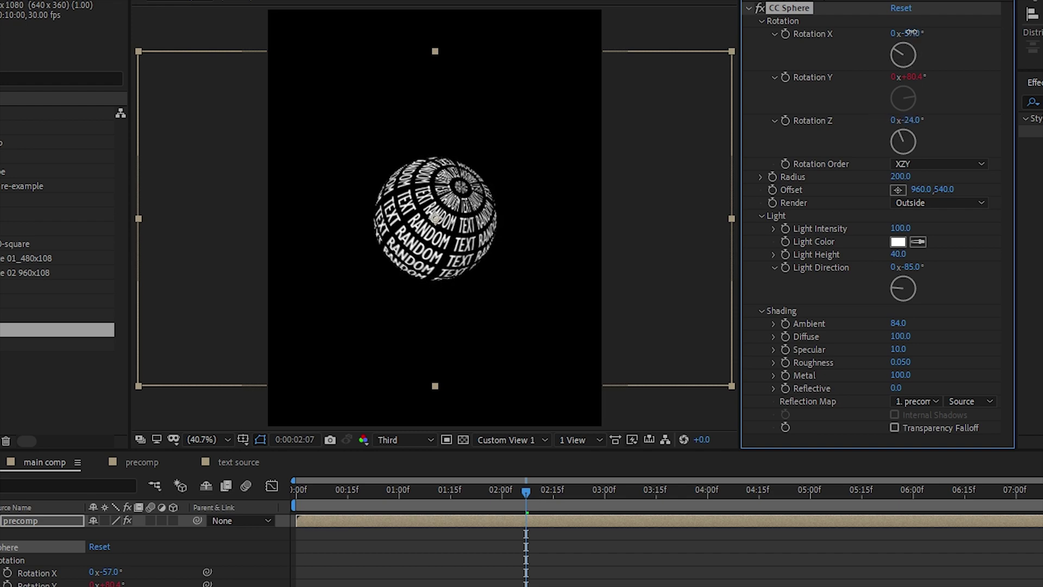
pyautogui.moveTo(918, 33)
pyautogui.mouseDown()
pyautogui.moveTo(978, 33)
pyautogui.moveTo(899, 34)
pyautogui.mouseUp()
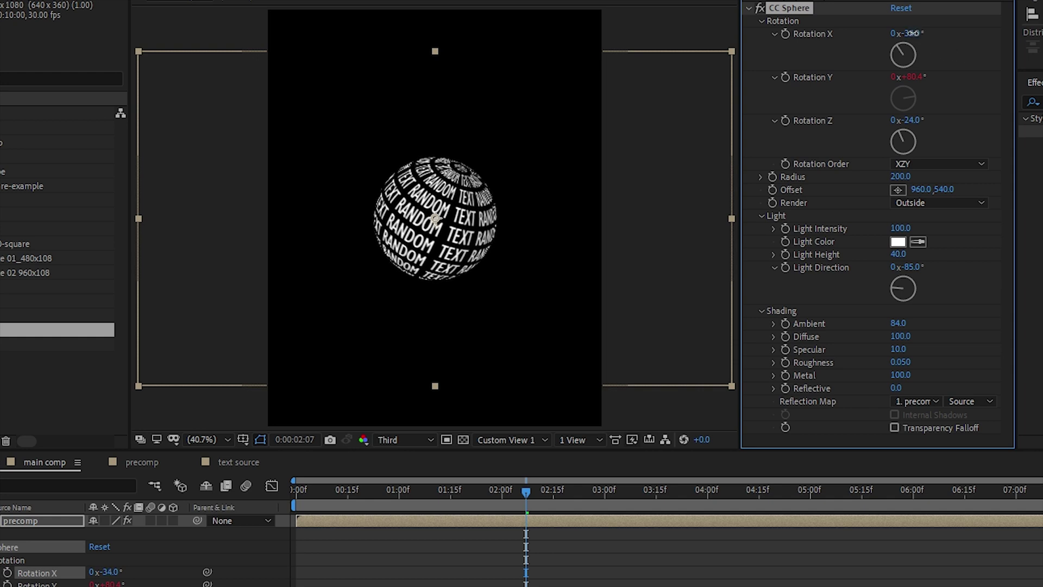
pyautogui.press('Home')
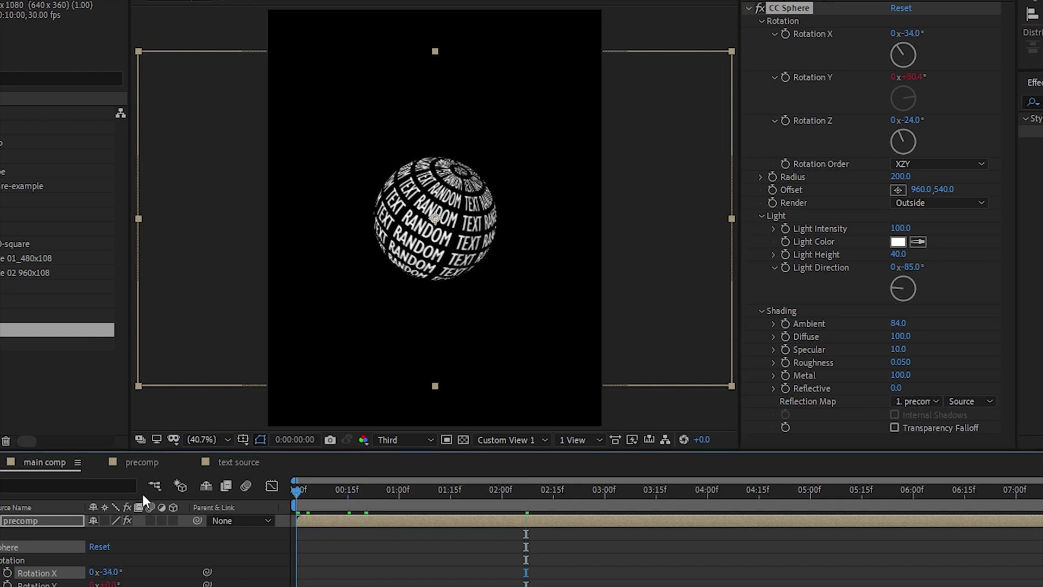
pyautogui.press('space')
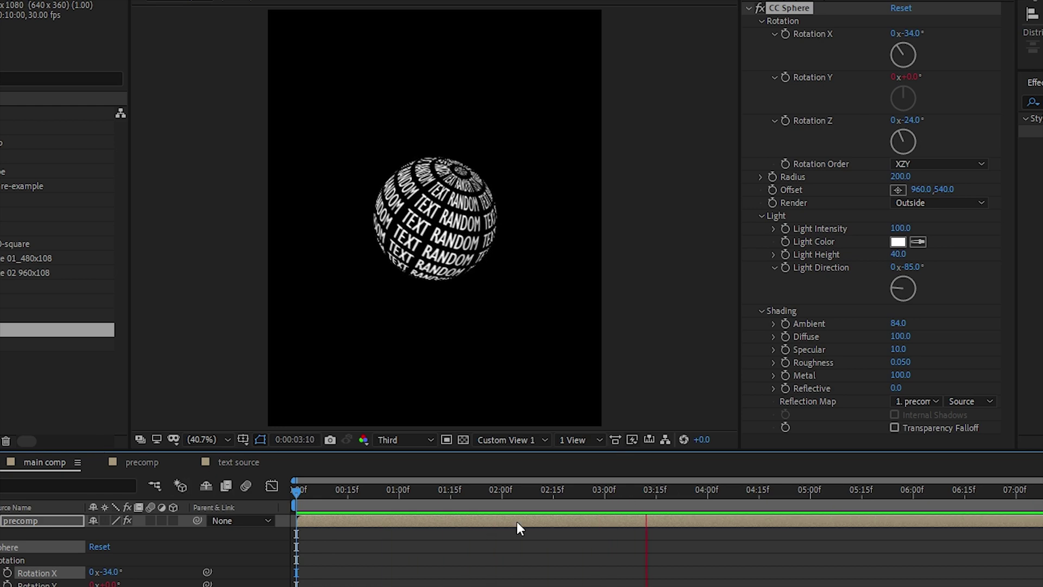
# - Open precomp's Motion Tile settings, trying Mirror Edges on and back off
pyautogui.press('space')
pyautogui.doubleClick(420, 521)
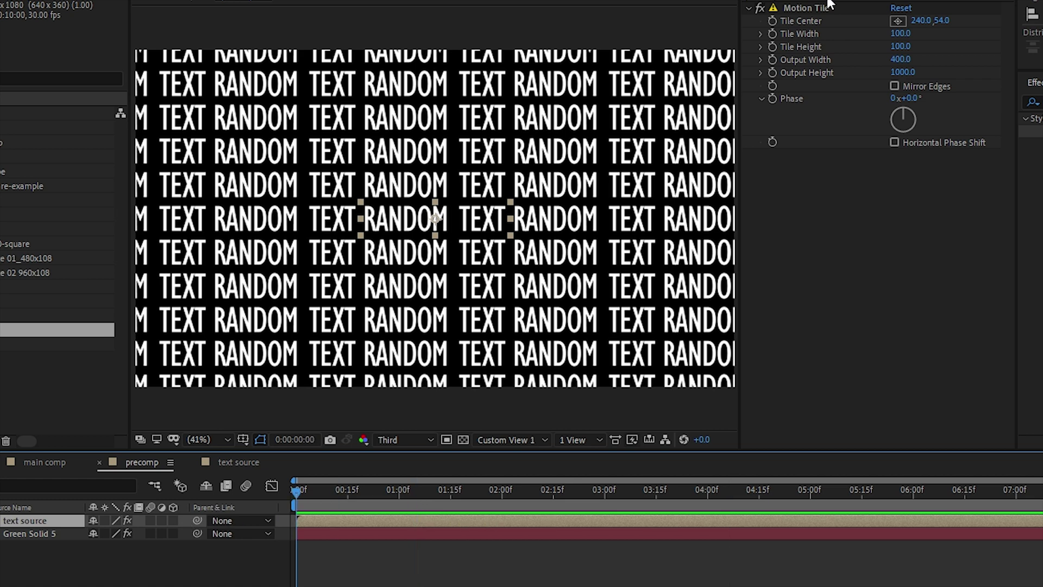
pyautogui.click(818, 22)
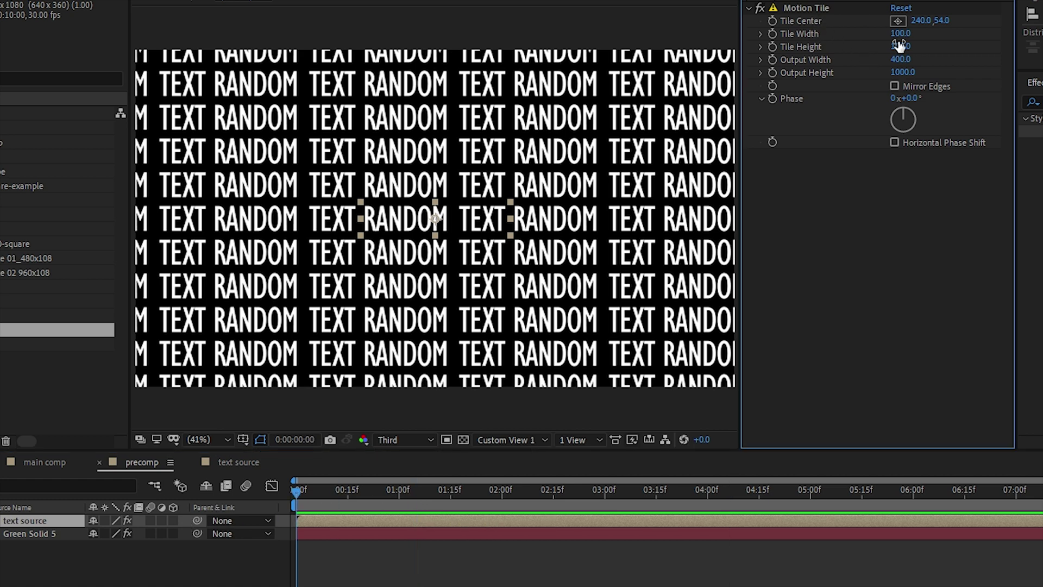
pyautogui.click(895, 85)
pyautogui.click(894, 86)
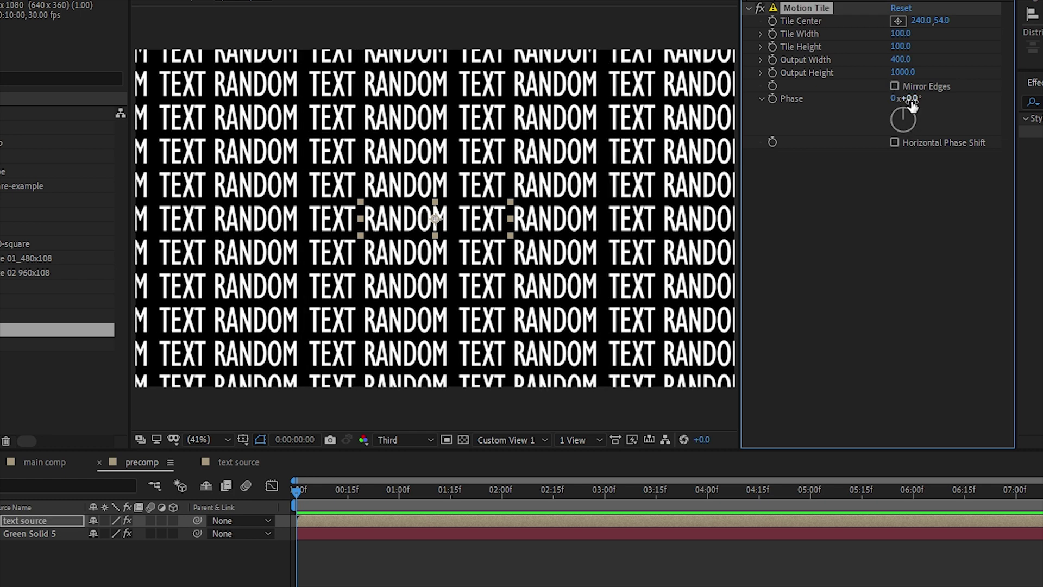
# - Set Motion Tile Phase to about 182°, testing Horizontal Phase Shift then turning it off
pyautogui.moveTo(910, 103)
pyautogui.mouseDown()
pyautogui.moveTo(1035, 108)
pyautogui.moveTo(924, 113)
pyautogui.mouseUp()
pyautogui.hotkey('ctrl', 'z')
pyautogui.hotkey('ctrl', 'shift', 'z')
pyautogui.click(894, 141)
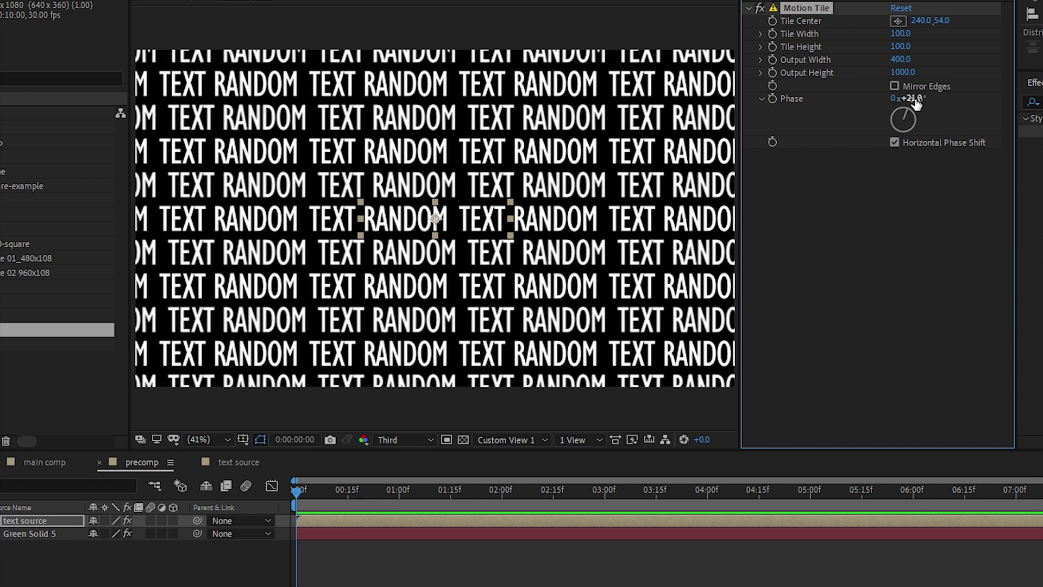
pyautogui.moveTo(907, 98); pyautogui.dragTo(869, 125)
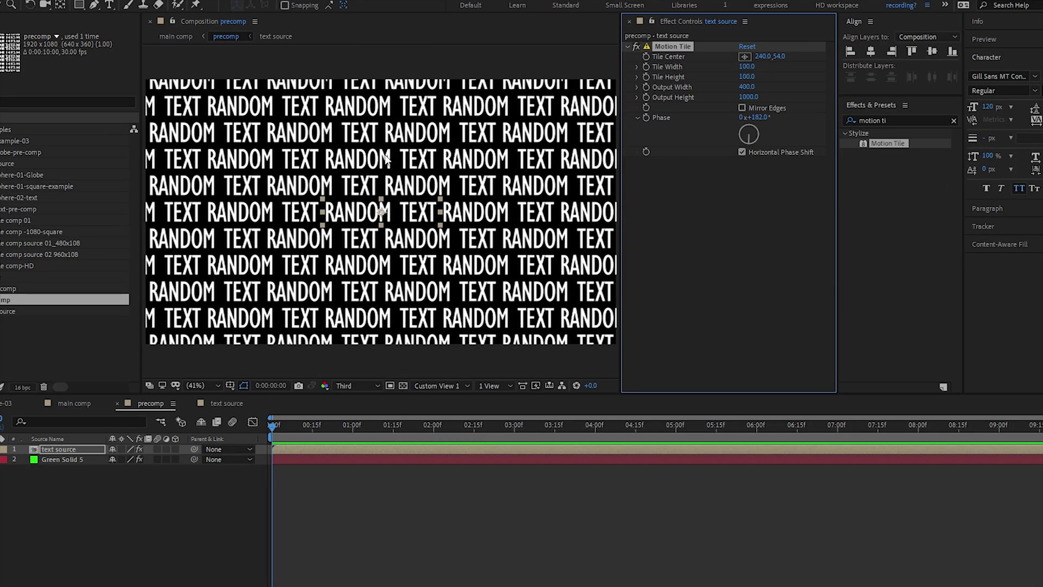
pyautogui.click(742, 150)
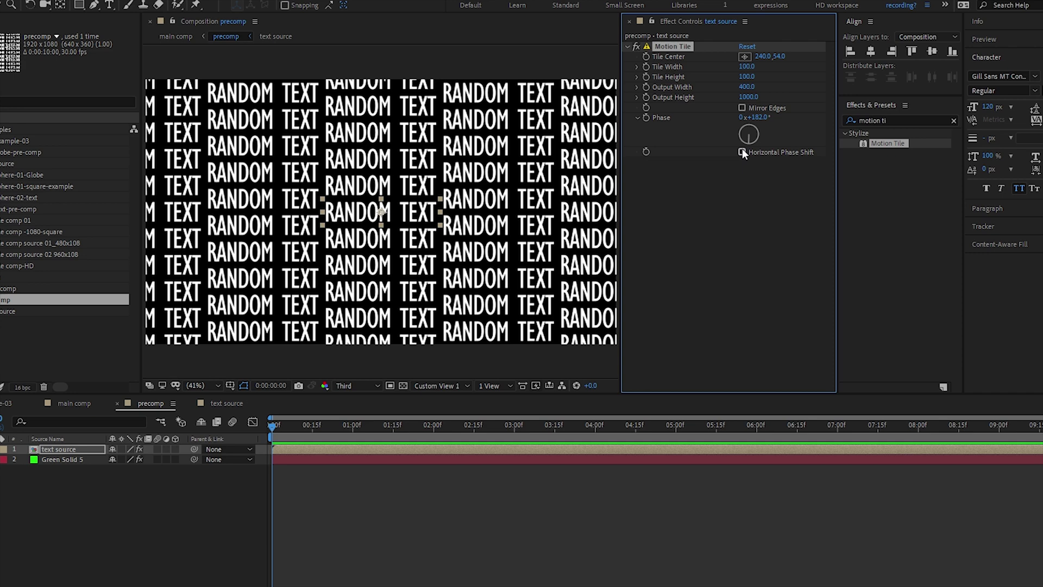
# - Re-enable the row phase shift and copy the Rotation Y spin expression from the main comp
pyautogui.click(742, 152)
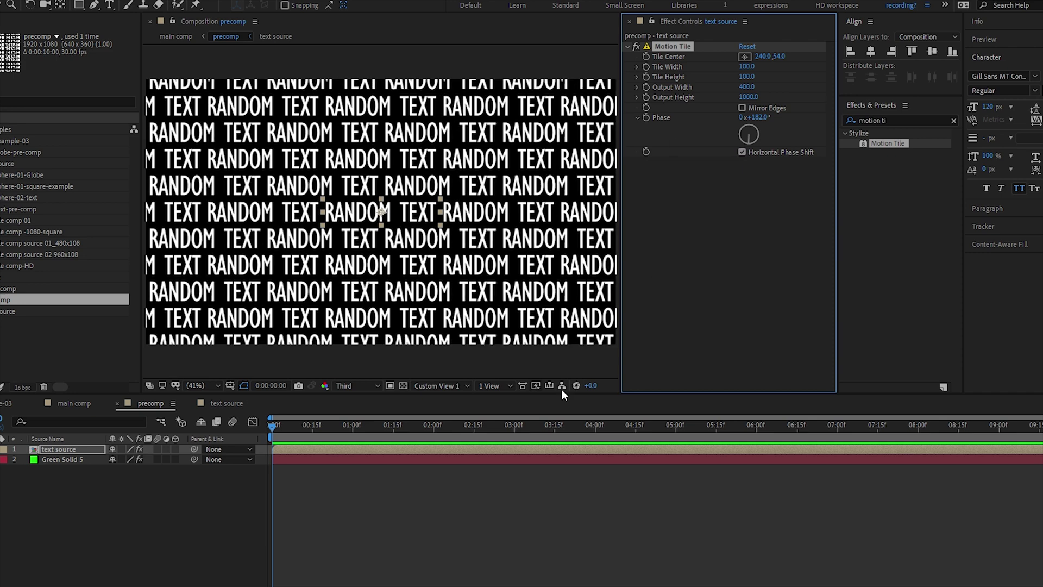
pyautogui.click(485, 553)
pyautogui.press('Tab')
pyautogui.click(485, 553)
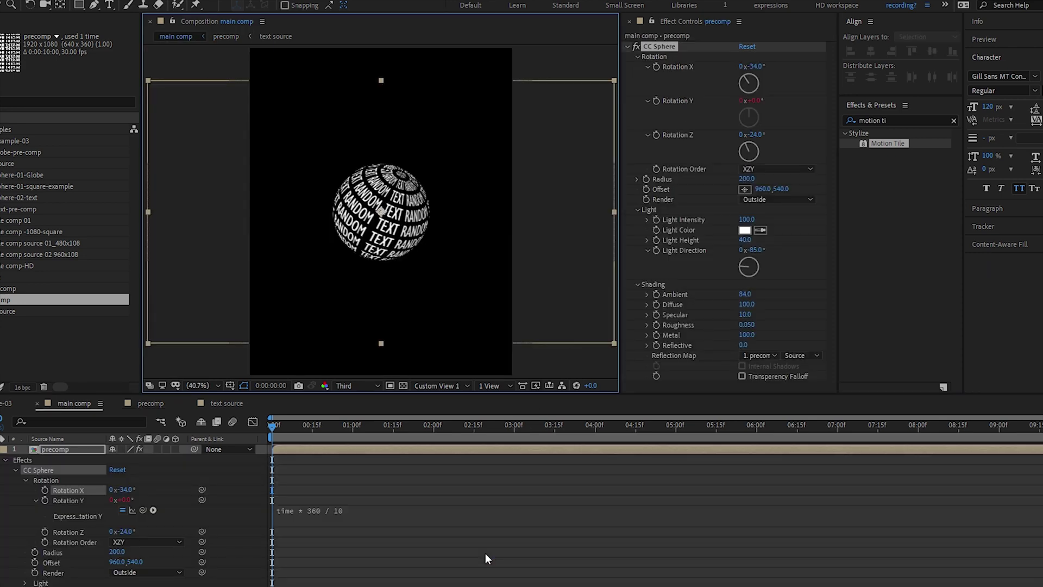
pyautogui.click(335, 511)
pyautogui.hotkey('ctrl', 'c')
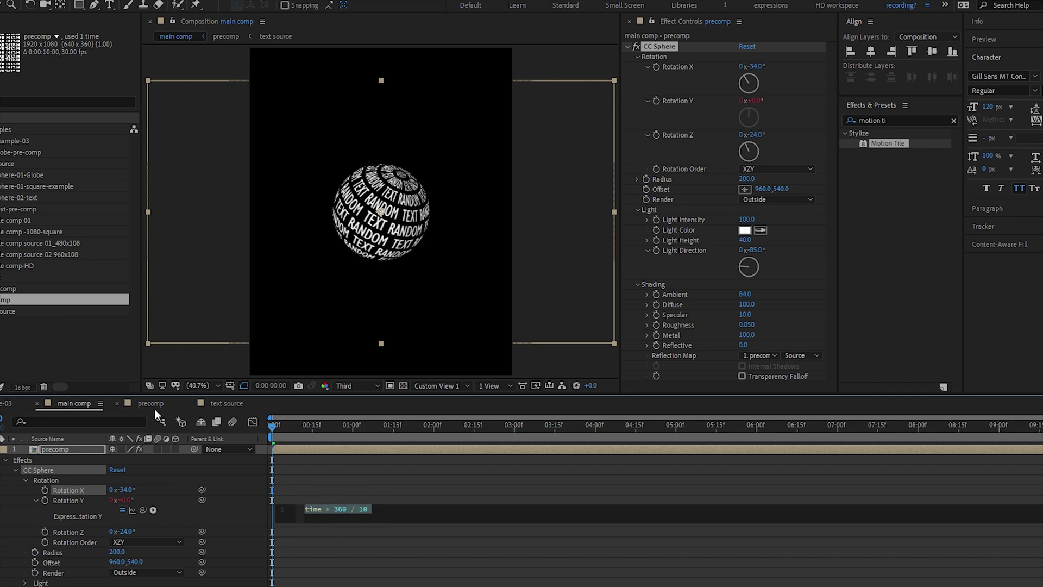
# - Paste the spin expression onto the text source layer's Motion Tile Phase in the precomp
pyautogui.click(231, 402)
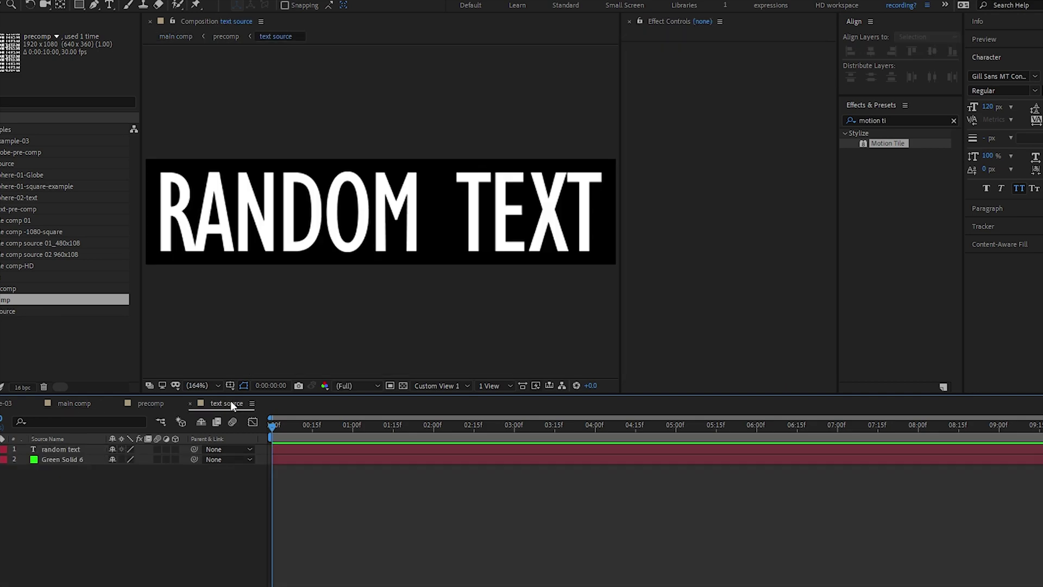
pyautogui.click(151, 405)
pyautogui.click(304, 449)
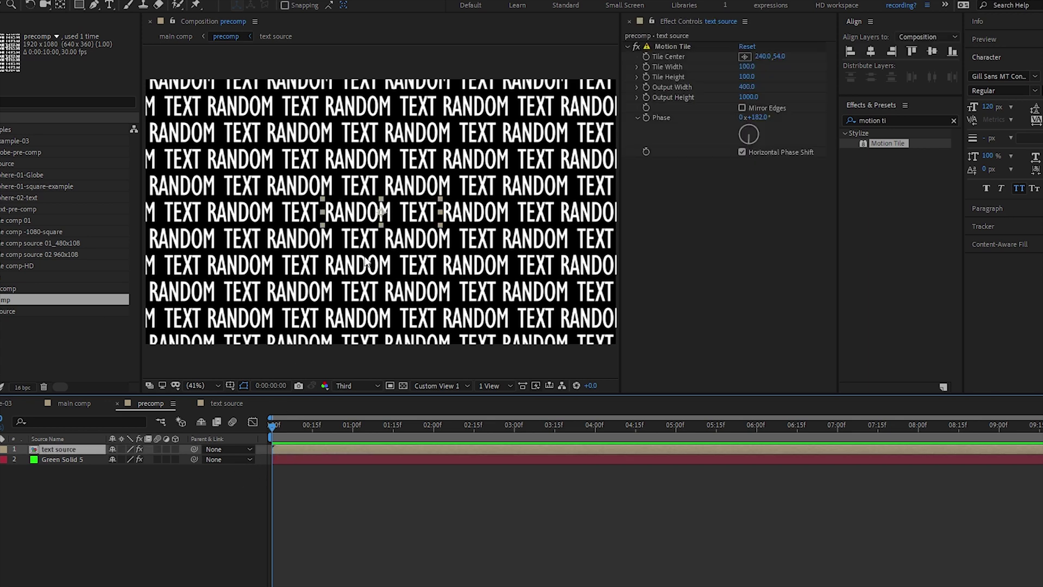
pyautogui.keyDown('alt'); pyautogui.click(645, 118); pyautogui.keyUp('alt')
pyautogui.hotkey('ctrl', 'v')
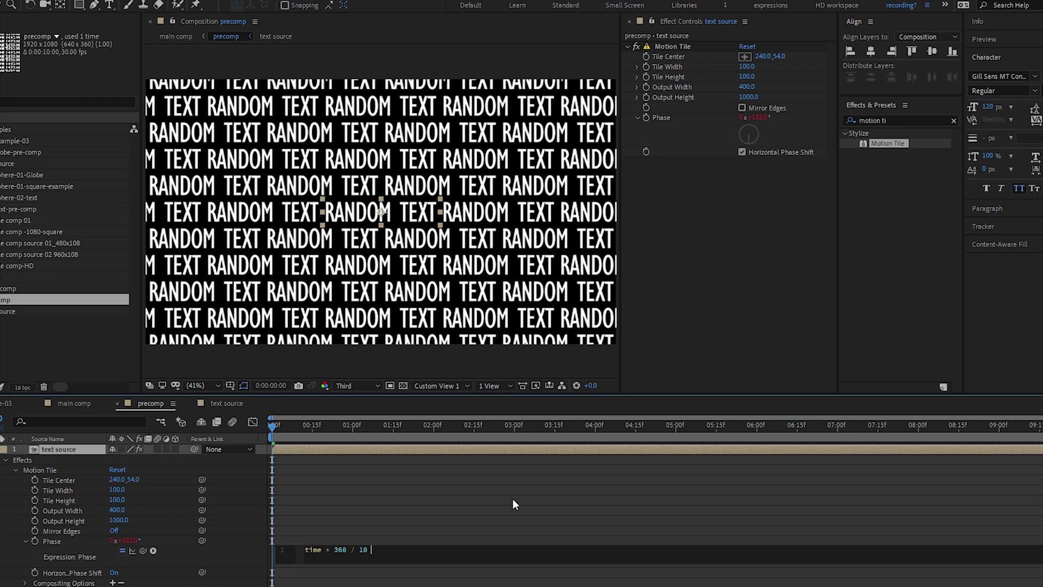
pyautogui.press('KP_Enter')
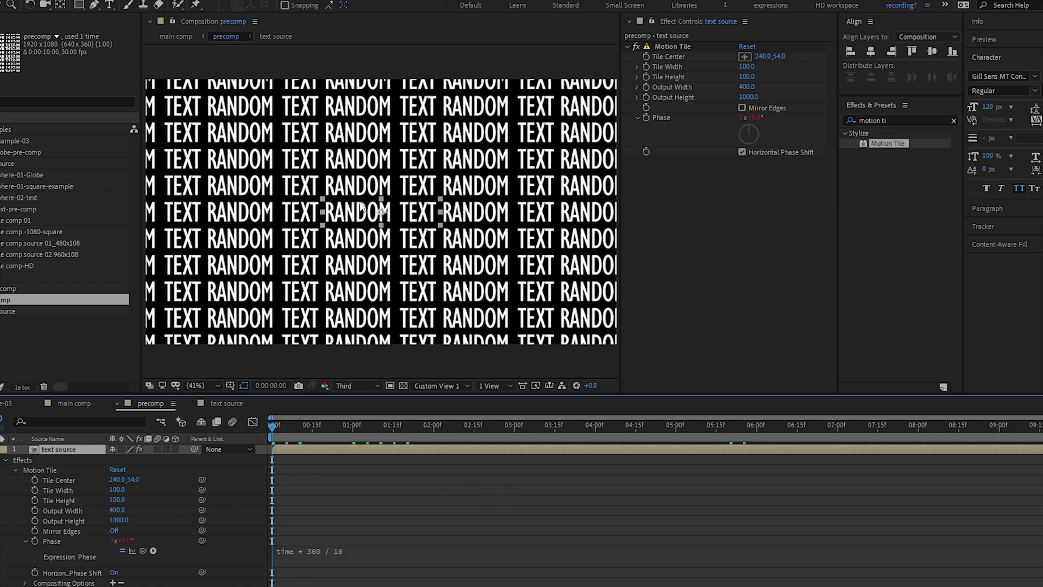
# - Prepend '180 +' so the Phase expression reads 180 + time * 360 / 10
pyautogui.click(294, 549)
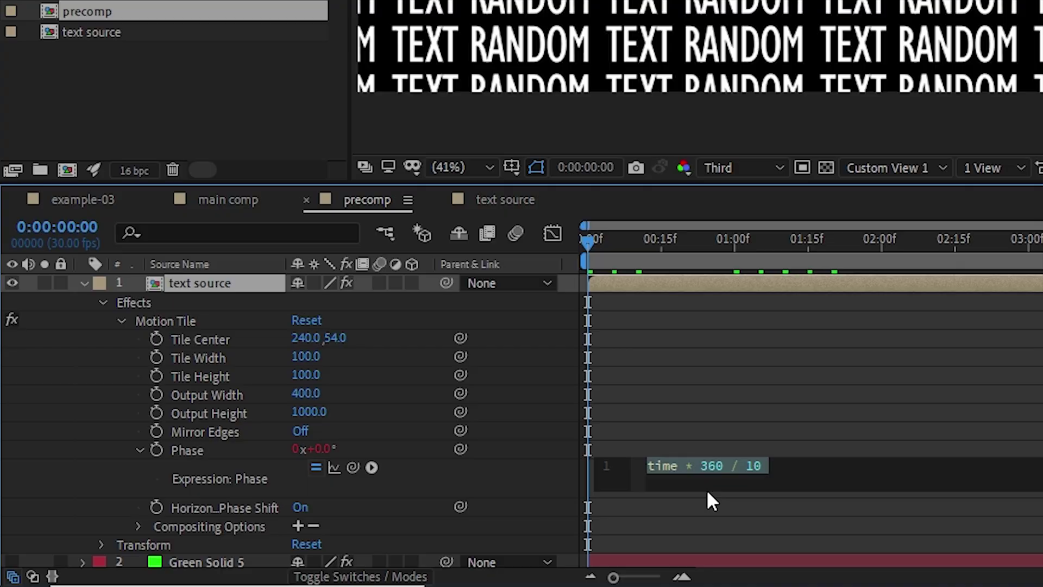
pyautogui.write('180 +')
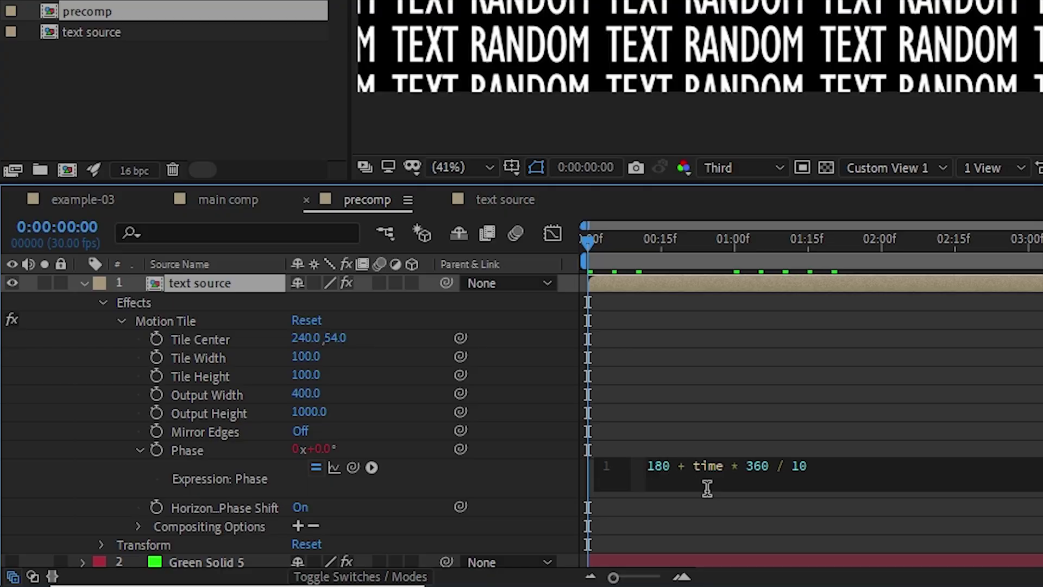
pyautogui.press('Right')
pyautogui.press('Right')
pyautogui.press('Right')
pyautogui.press('Right')
pyautogui.press('Right')
pyautogui.press('Right')
pyautogui.press('Right')
pyautogui.press('Right')
pyautogui.press('Right')
pyautogui.press('Right')
pyautogui.press('Right')
pyautogui.press('Right')
pyautogui.press('Right')
pyautogui.press('Right')
pyautogui.press('Right')
pyautogui.press('Right')
pyautogui.click(707, 492)
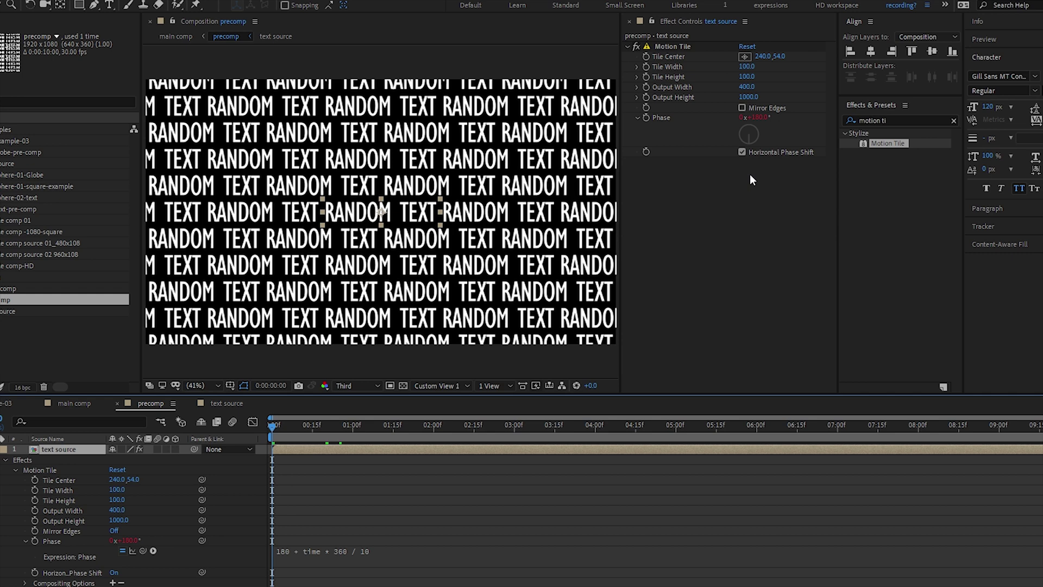
pyautogui.click(776, 220)
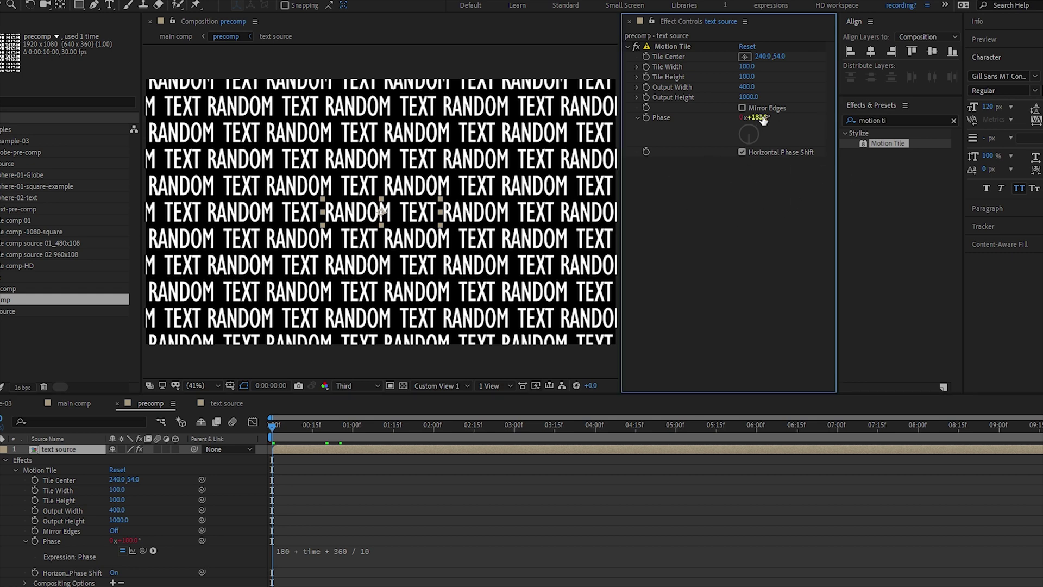
# - Preview the spinning sphere with sliding text in the main comp, then open the precomp layer
pyautogui.click(761, 117)
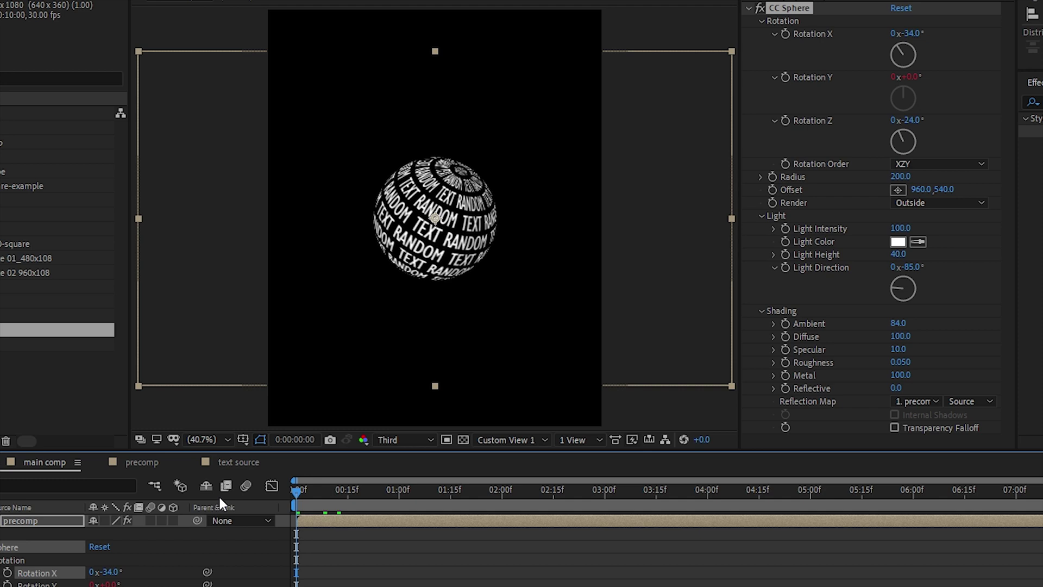
pyautogui.press('space')
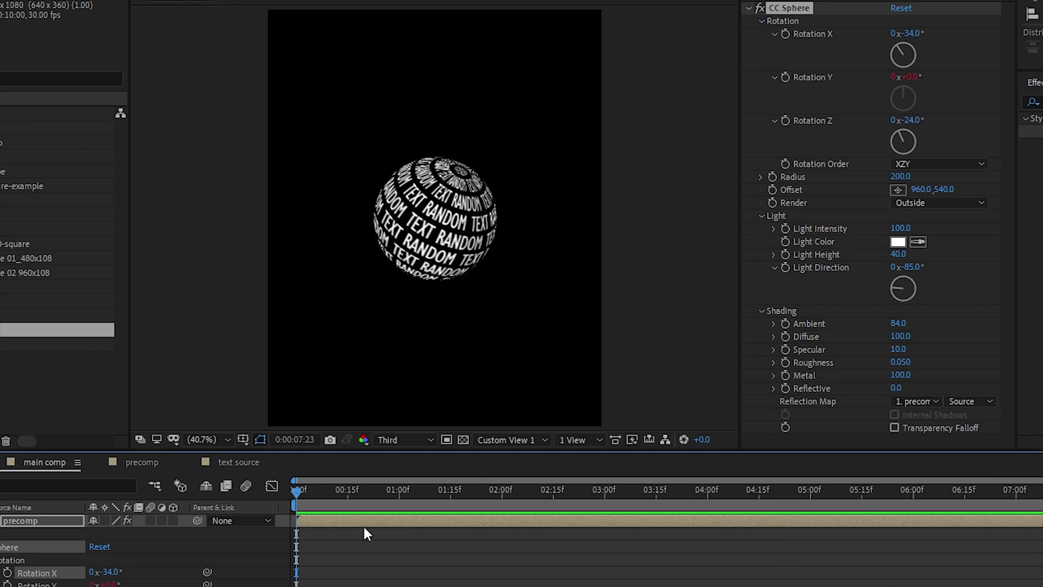
pyautogui.press('space')
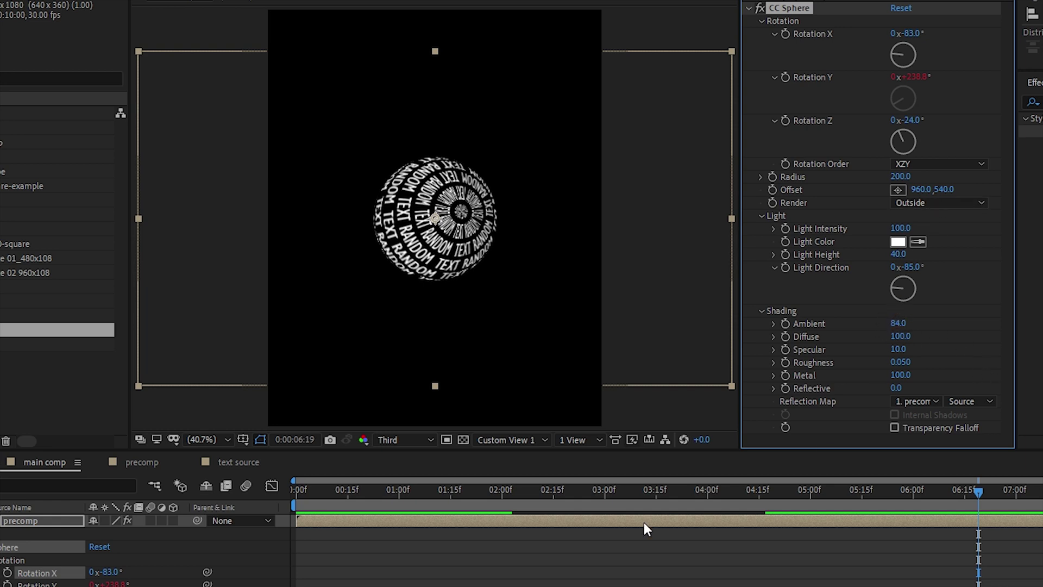
pyautogui.doubleClick(486, 523)
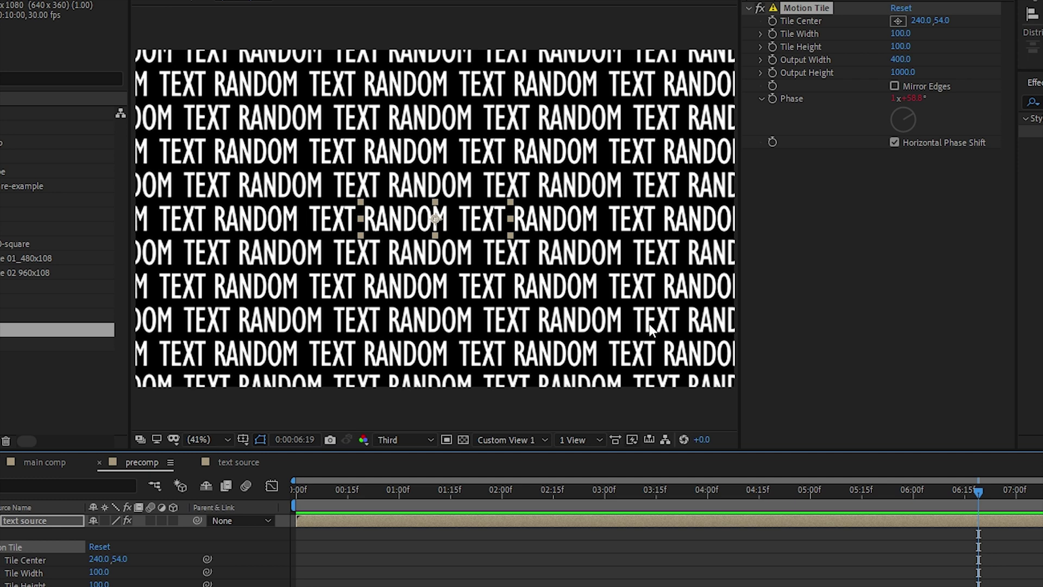
# - Set the composition width to 1080 for a square frame and tilt the sphere back upright on X
pyautogui.hotkey('ctrl', 'k')
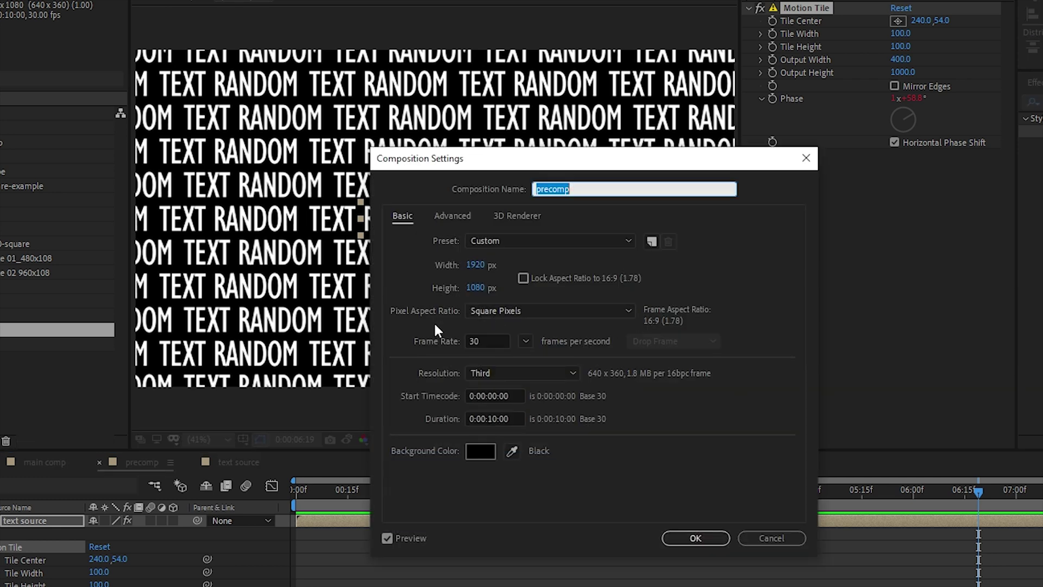
pyautogui.click(485, 265)
pyautogui.write('1080')
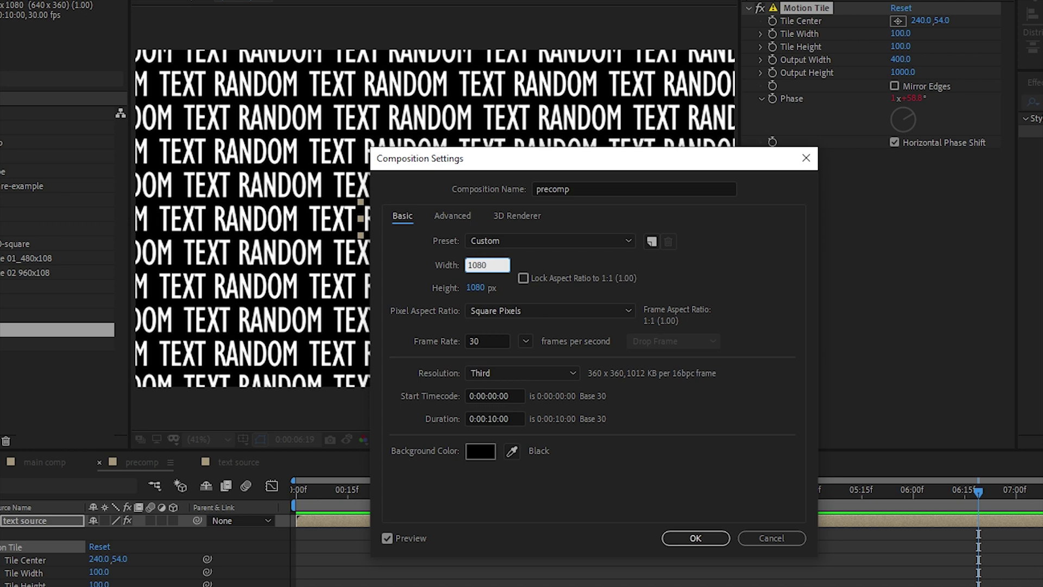
pyautogui.press('Return')
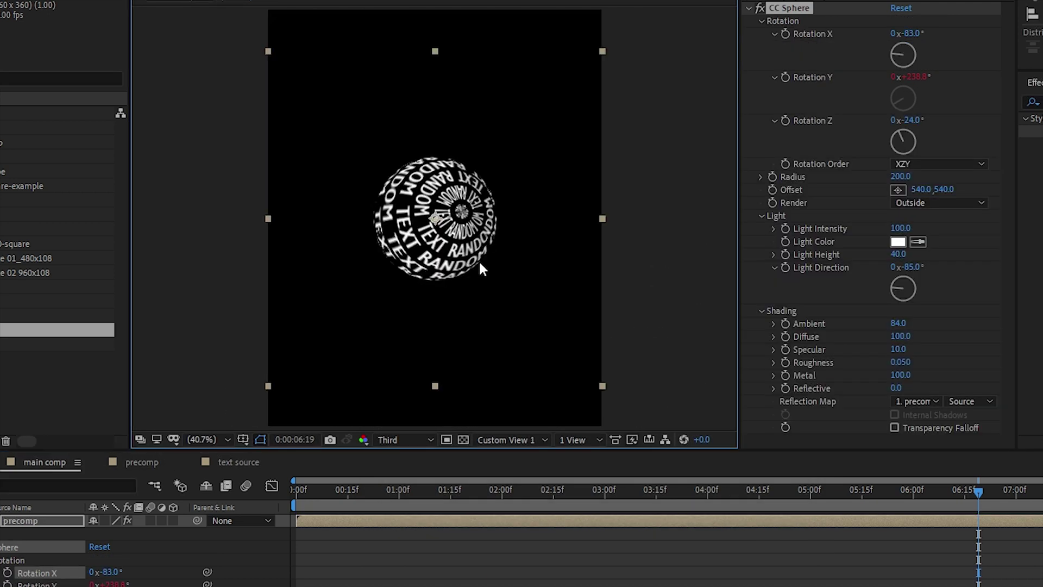
pyautogui.moveTo(897, 34); pyautogui.dragTo(949, 13)
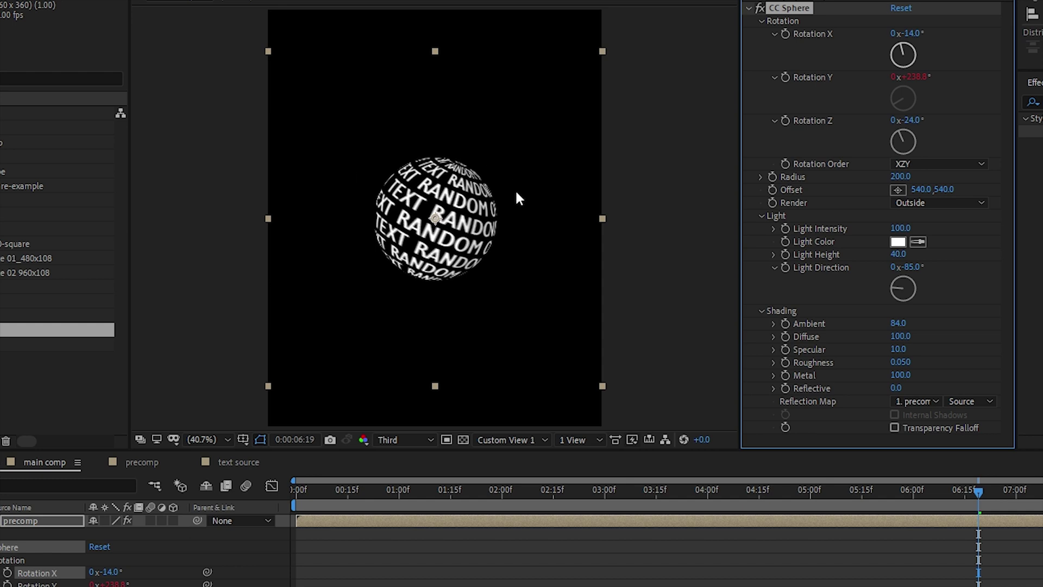
# - Set the precomp composition width to 1920
pyautogui.press('Tab')
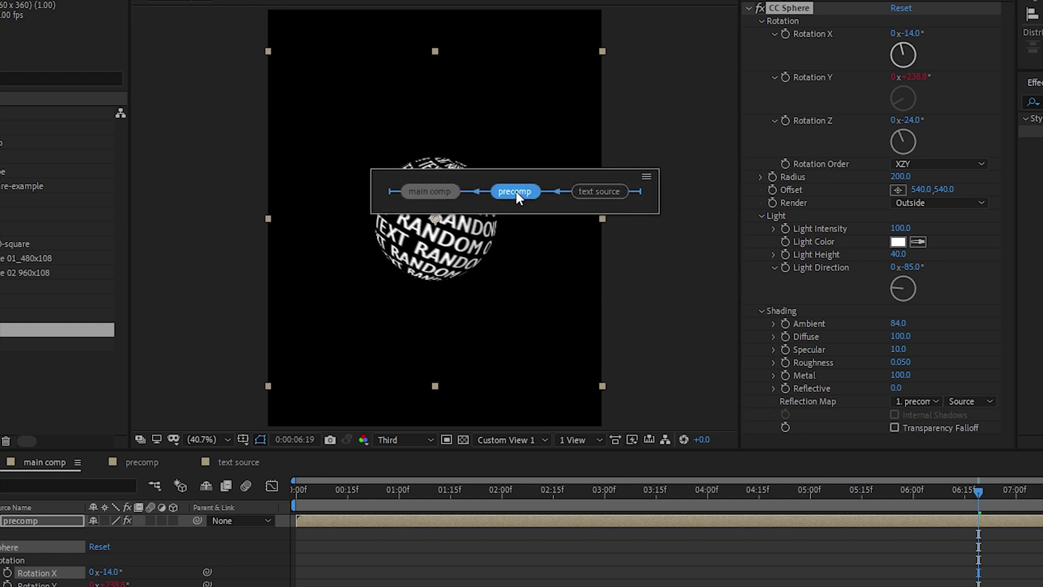
pyautogui.click(516, 191)
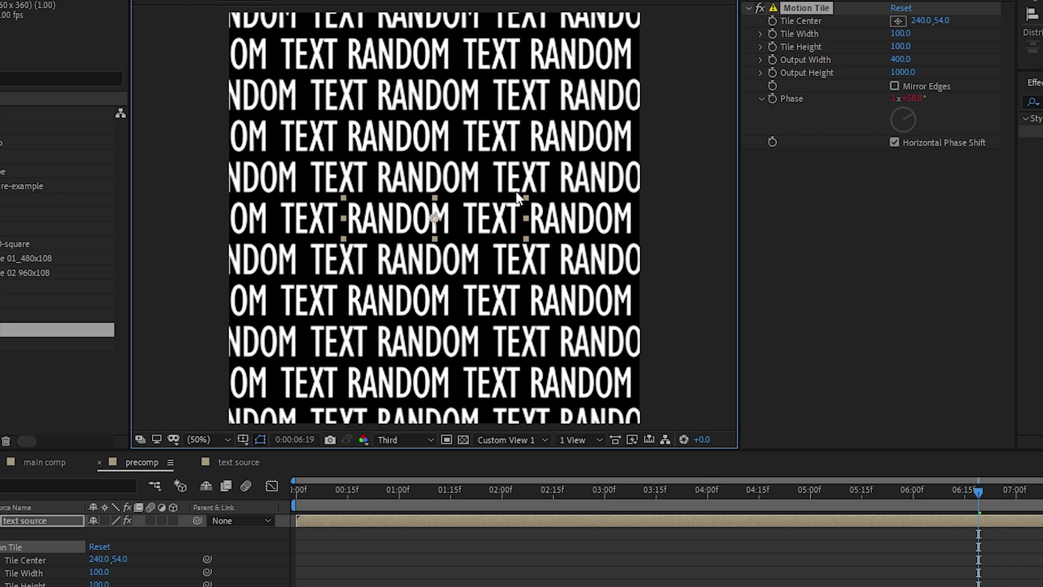
pyautogui.hotkey('ctrl', 'k')
pyautogui.click(476, 265)
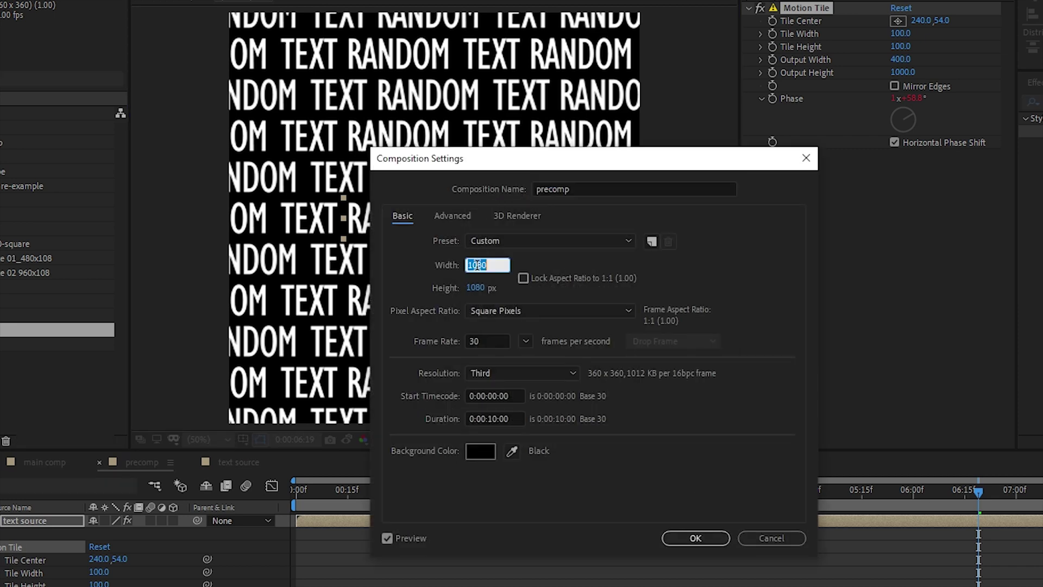
pyautogui.write('19250')
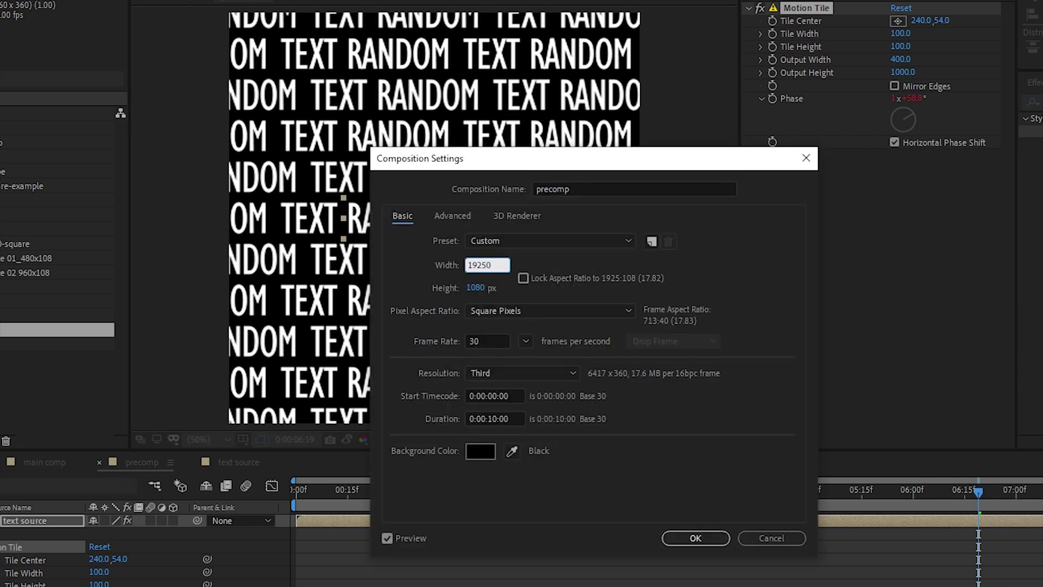
pyautogui.press('BackSpace')
pyautogui.press('BackSpace')
pyautogui.write('0')
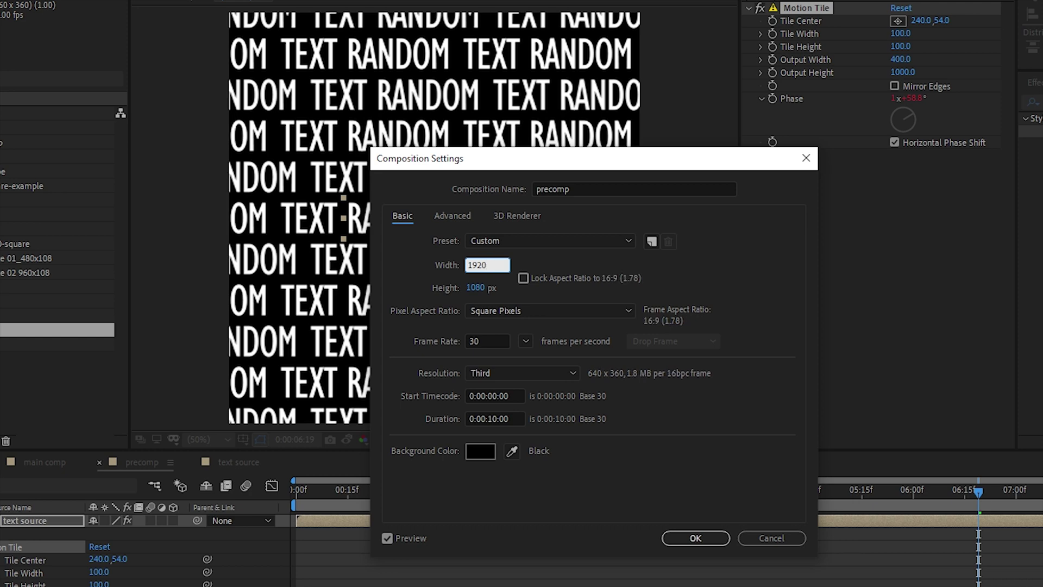
pyautogui.press('Return')
pyautogui.press('Tab')
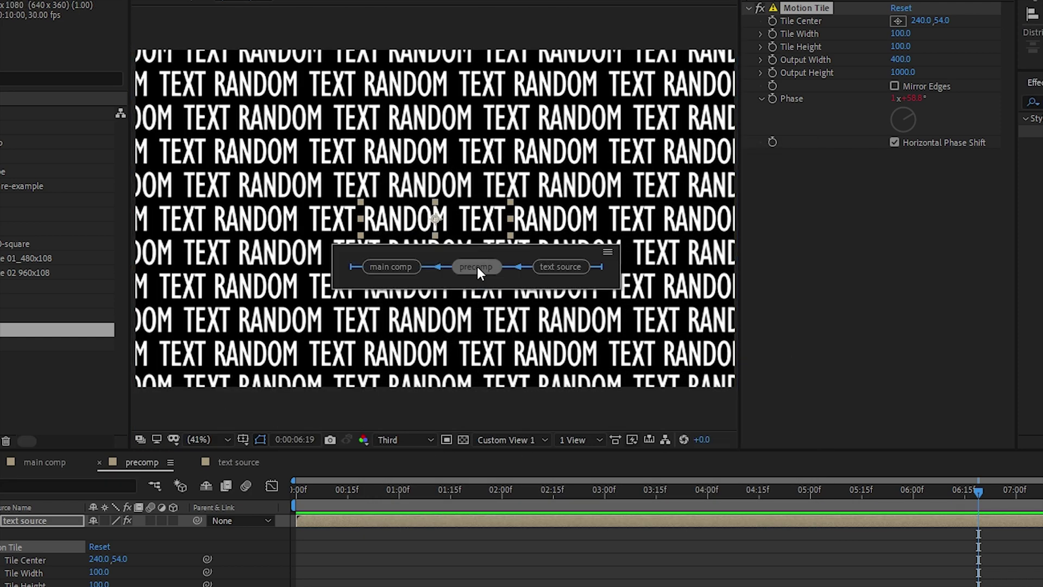
# - Pick the main comp in the Mini-Flowchart and open it
pyautogui.press('Left')
pyautogui.press('Return')
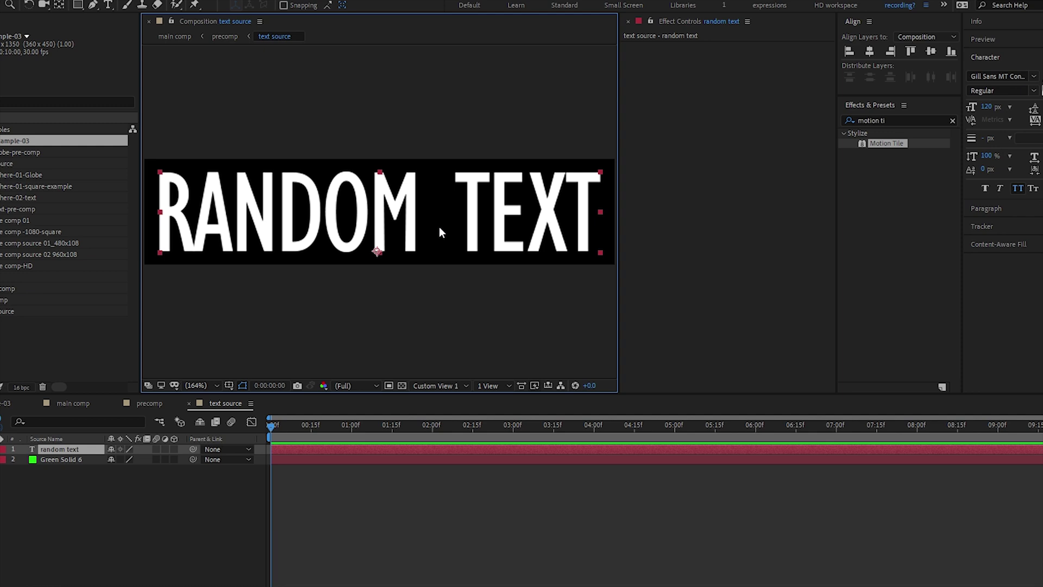
# - Delete 'TEXT' from the text layer so it reads just RANDOM
pyautogui.doubleClick(485, 218)
pyautogui.doubleClick(516, 212)
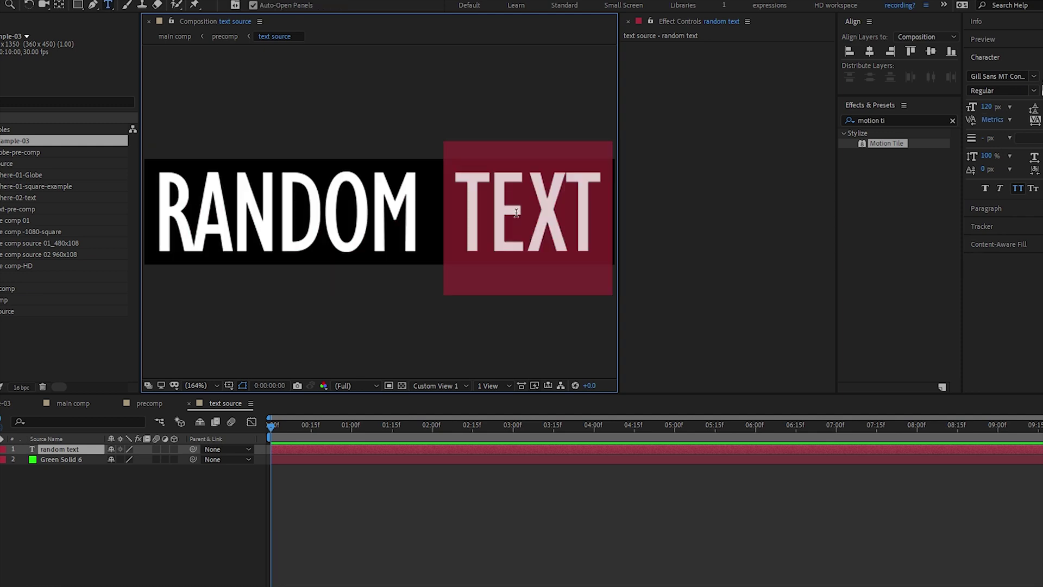
pyautogui.press('BackSpace')
pyautogui.press('BackSpace')
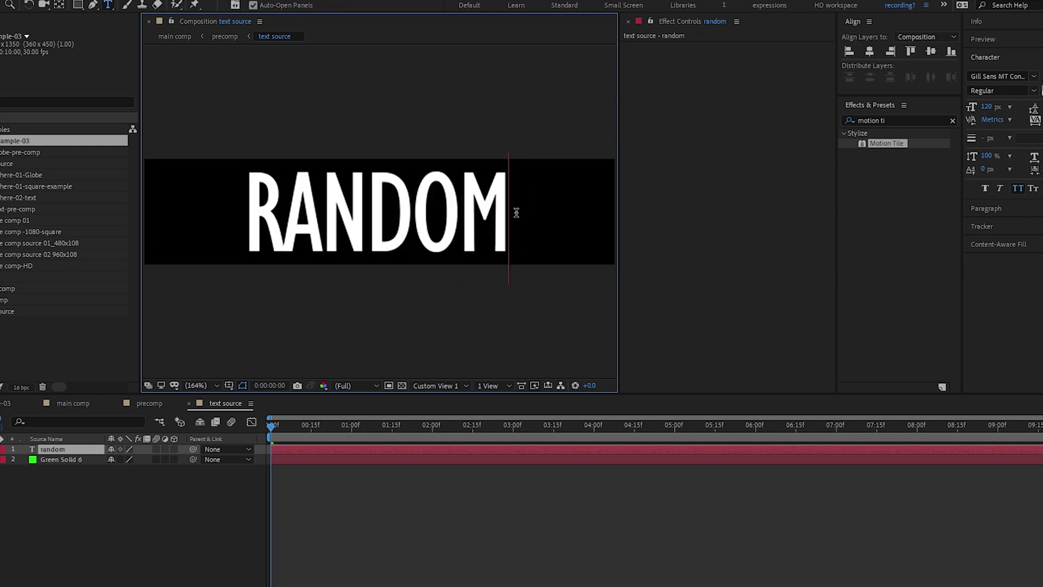
pyautogui.press('Escape')
pyautogui.click(584, 496)
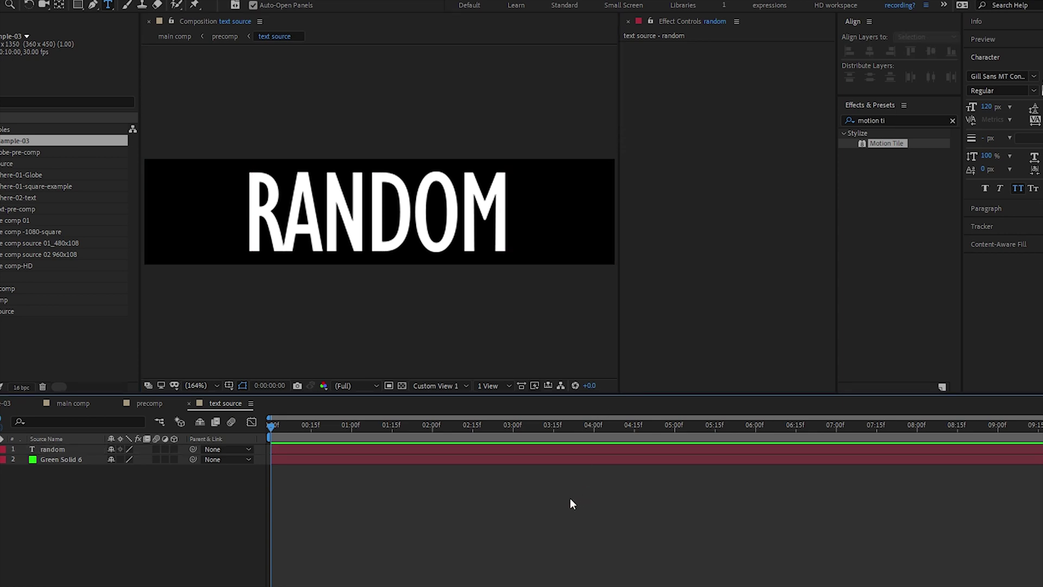
# - Scrub the main comp timeline to check RANDOM tiled on the spinning sphere
pyautogui.press('Tab')
pyautogui.click(569, 498)
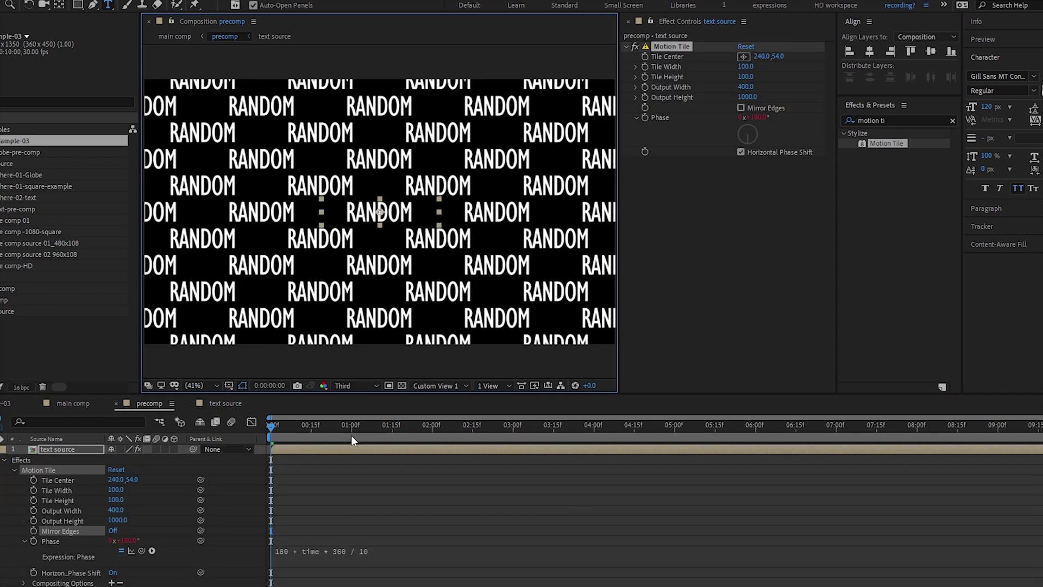
pyautogui.press('v')
pyautogui.press('Tab')
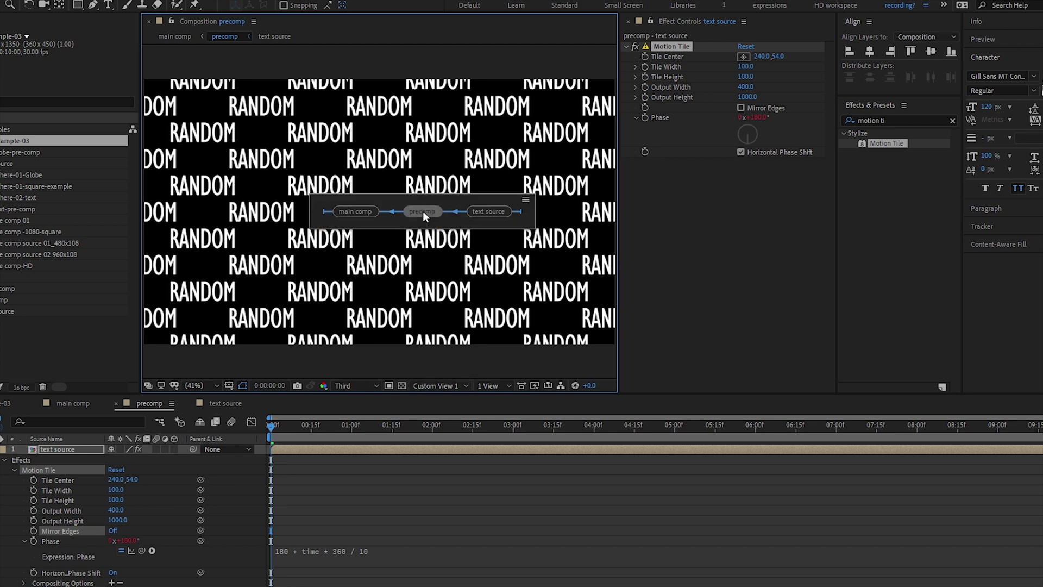
pyautogui.click(359, 213)
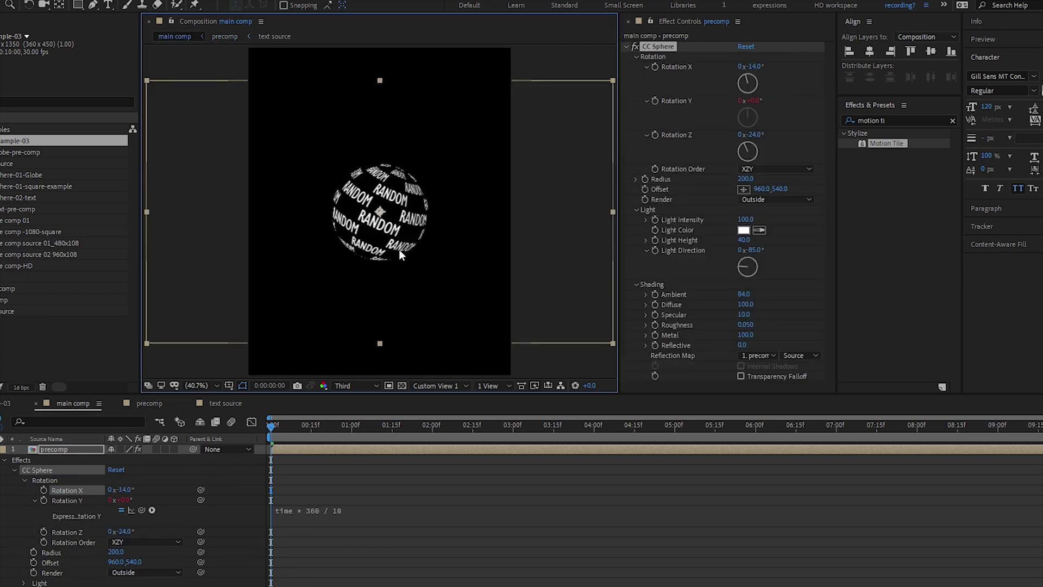
pyautogui.moveTo(271, 426); pyautogui.dragTo(55, 446)
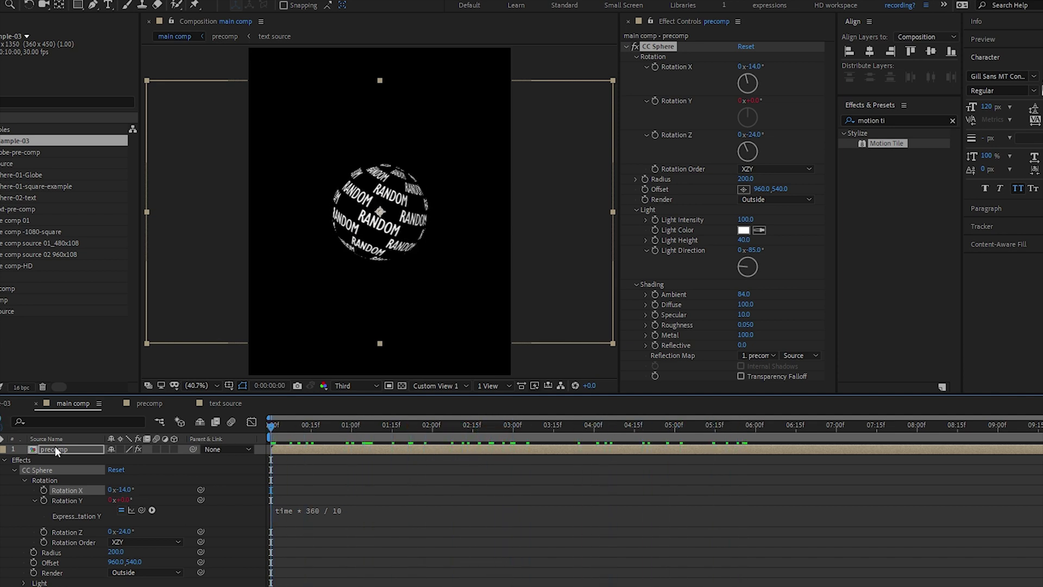
# - Set the text source comp width to 1920/8 (240 px) and view it at full size
pyautogui.click(232, 406)
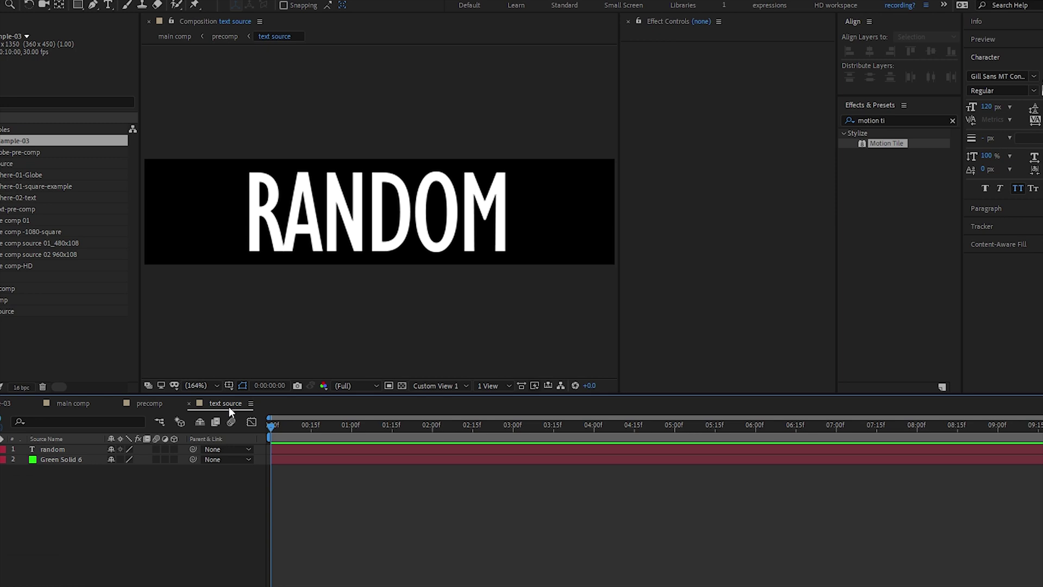
pyautogui.click(328, 449)
pyautogui.click(351, 531)
pyautogui.hotkey('ctrl', 'k')
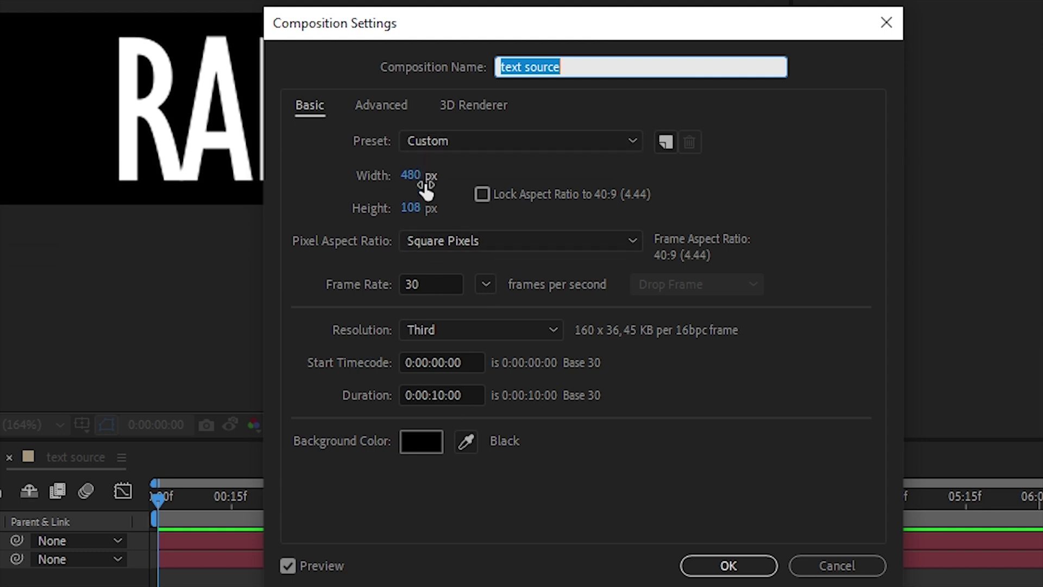
pyautogui.click(423, 179)
pyautogui.click(444, 177)
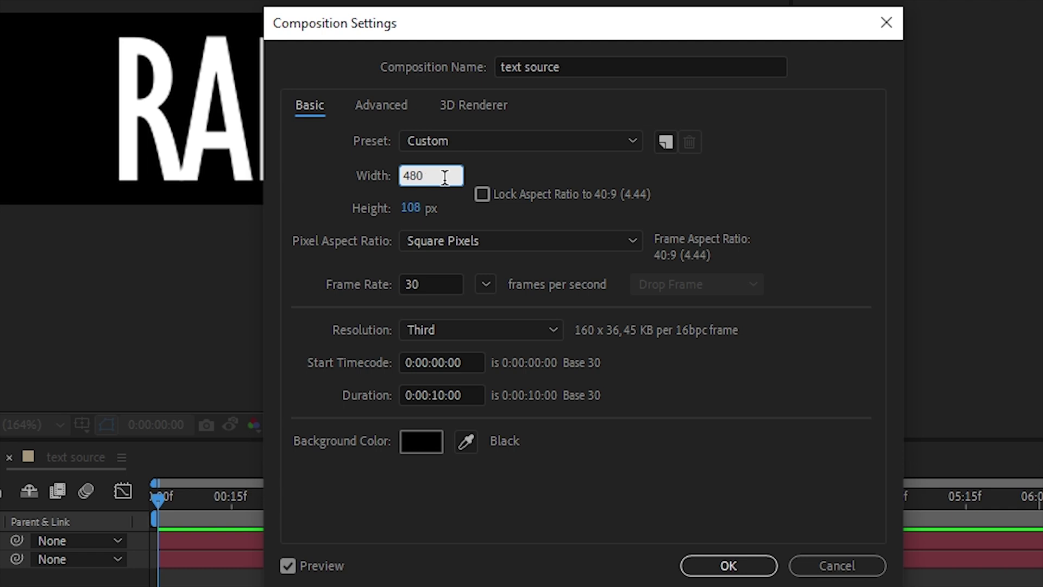
pyautogui.press('BackSpace')
pyautogui.press('BackSpace')
pyautogui.press('BackSpace')
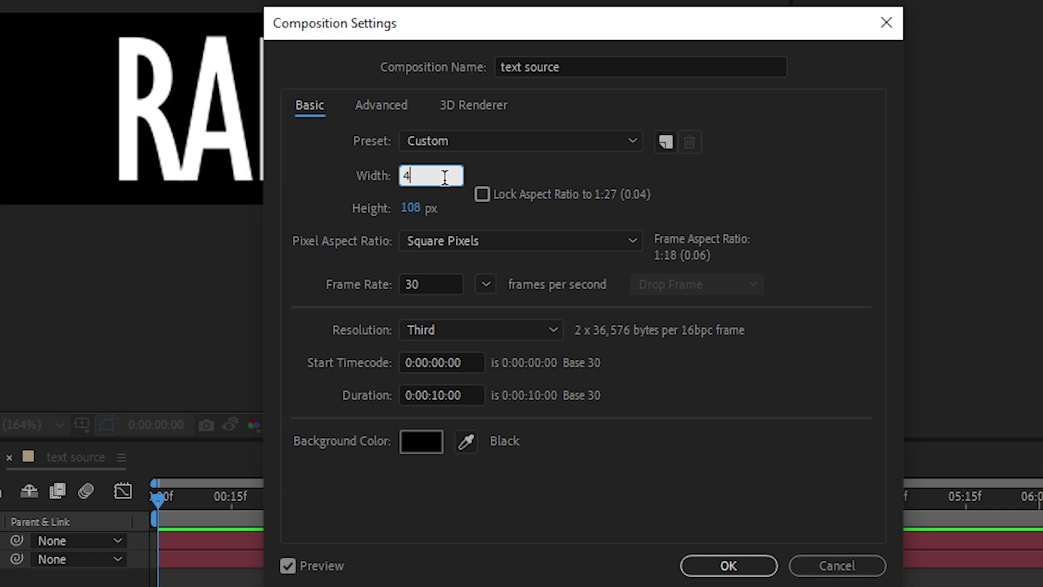
pyautogui.write('1920')
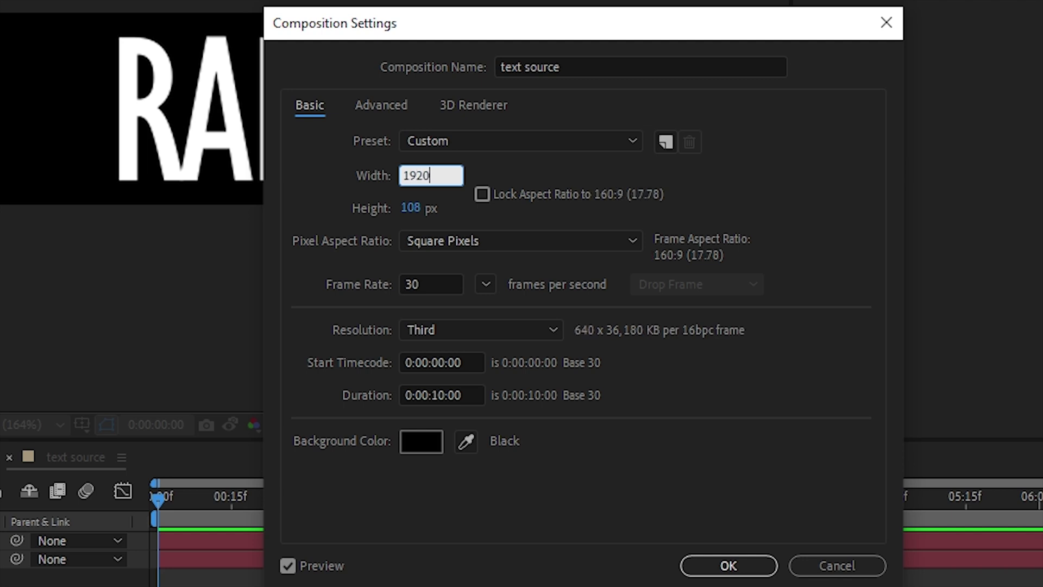
pyautogui.write('/8')
pyautogui.press('Return')
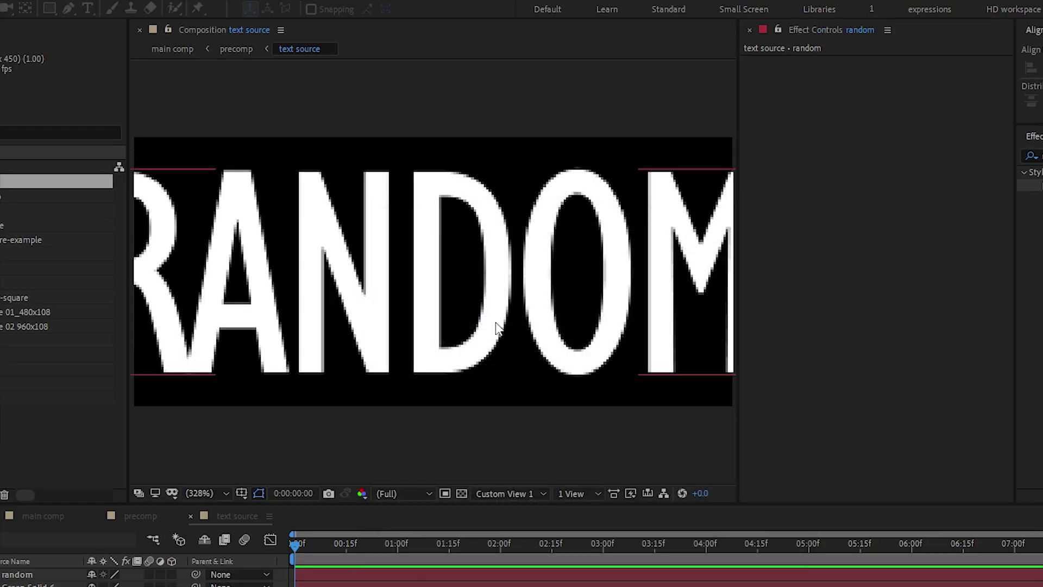
pyautogui.click(473, 319)
pyautogui.press('/')
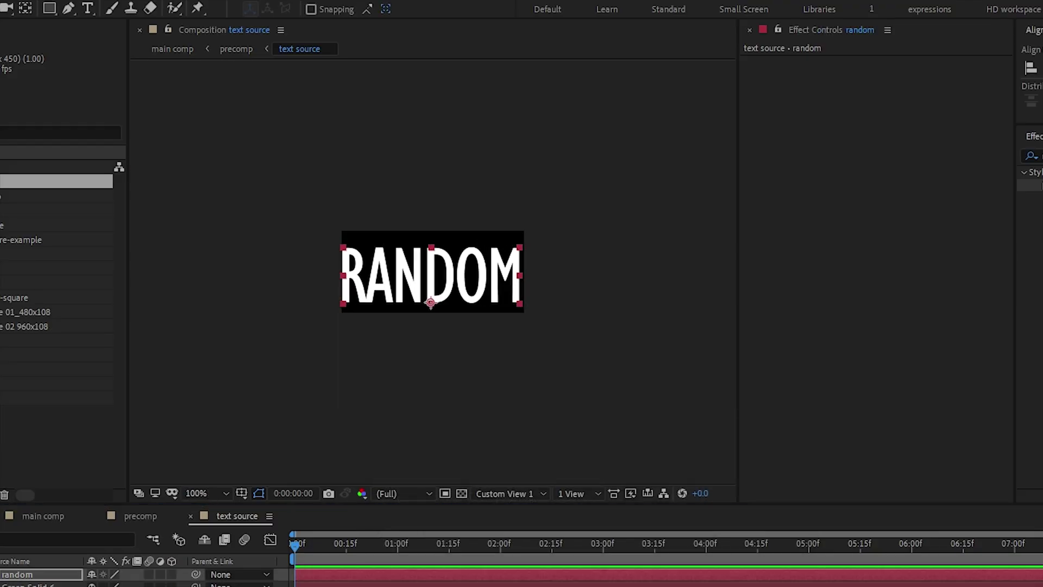
# - Set the text source layer's Motion Tile Output Width to 800 in the precomp
pyautogui.click(542, 235)
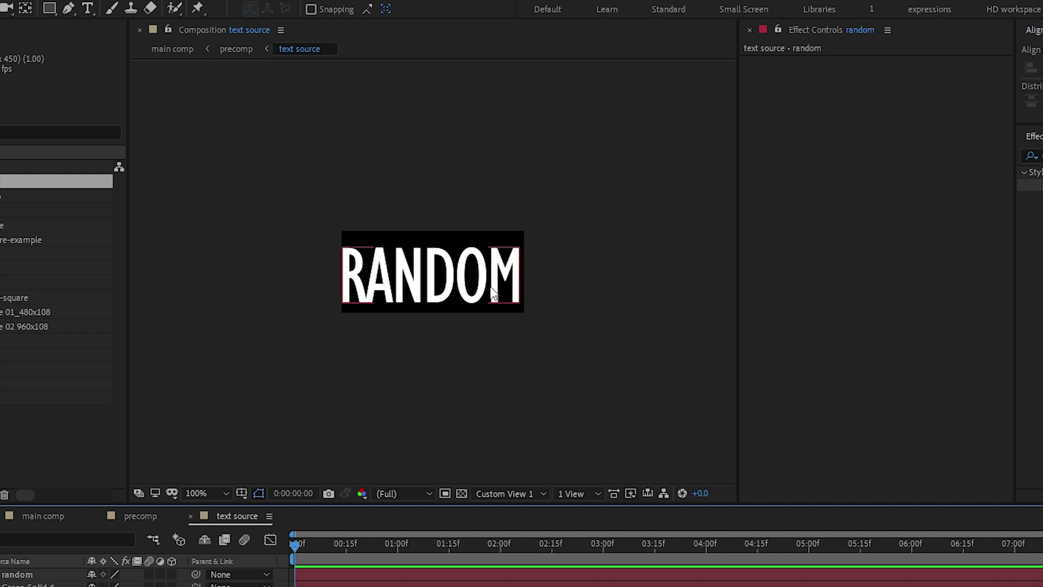
pyautogui.press('Tab')
pyautogui.click(640, 383)
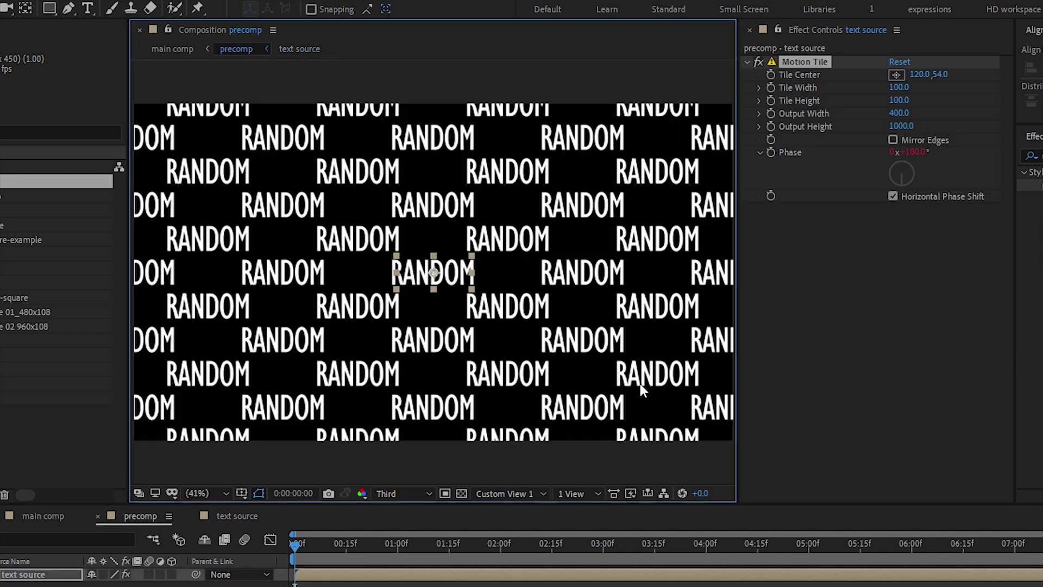
pyautogui.click(644, 567)
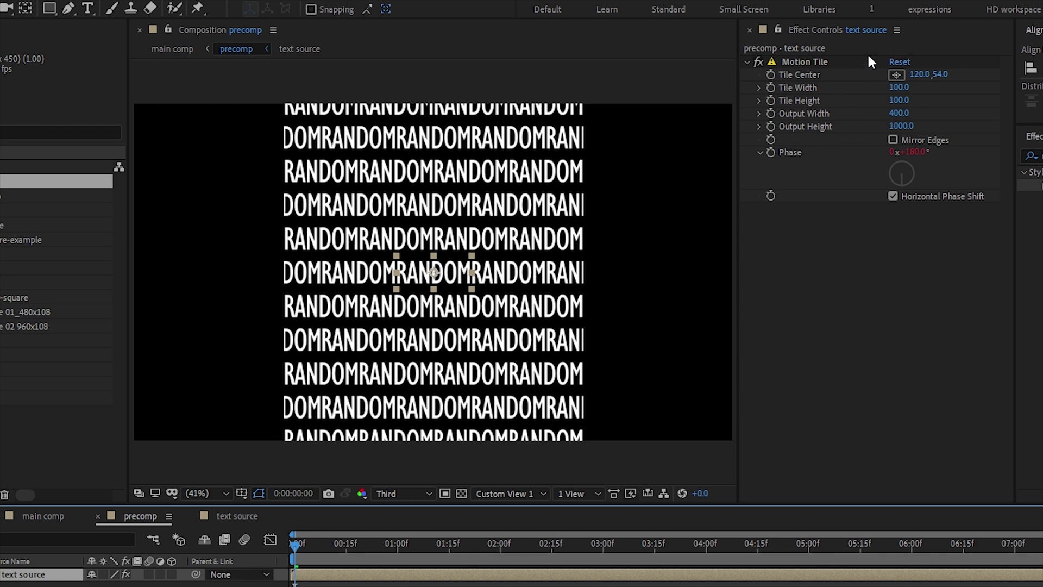
pyautogui.click(899, 114)
pyautogui.write('800')
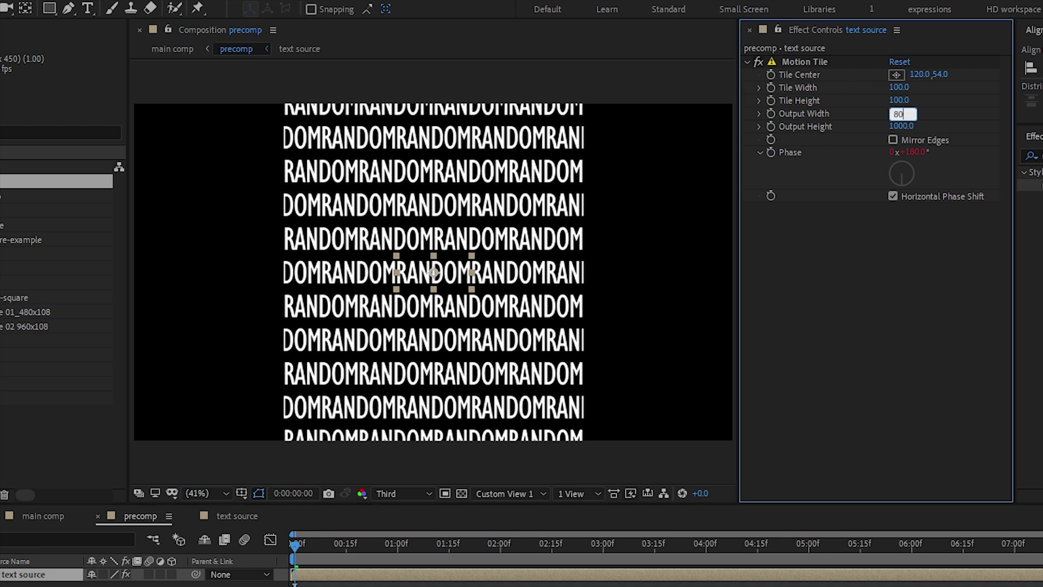
pyautogui.press('Tab')
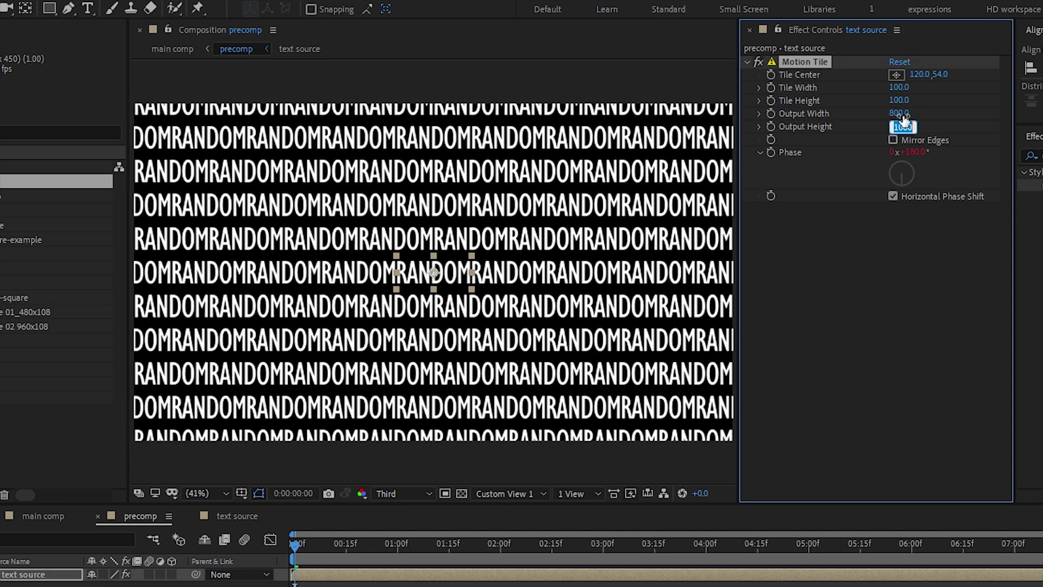
pyautogui.press('Return')
# - Scrub the main comp timeline to preview the sphere with the wider pattern
pyautogui.press('Tab')
pyautogui.click(903, 115)
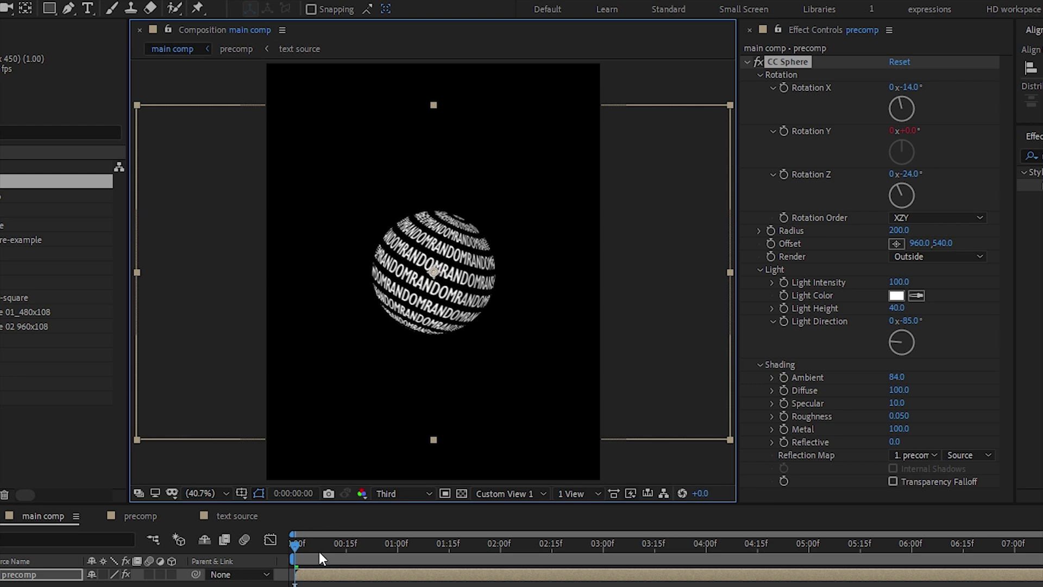
pyautogui.moveTo(320, 558); pyautogui.dragTo(294, 583)
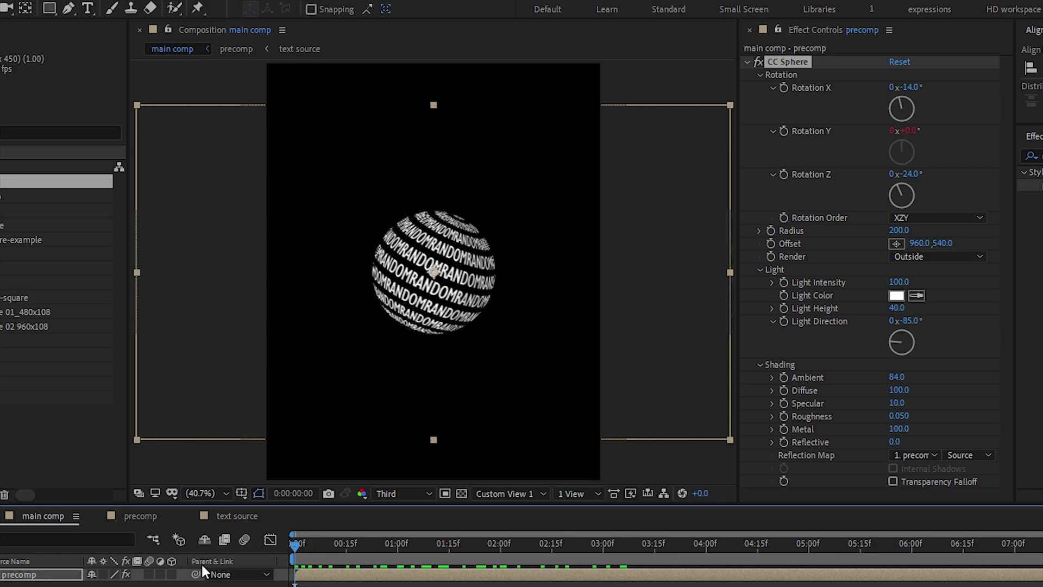